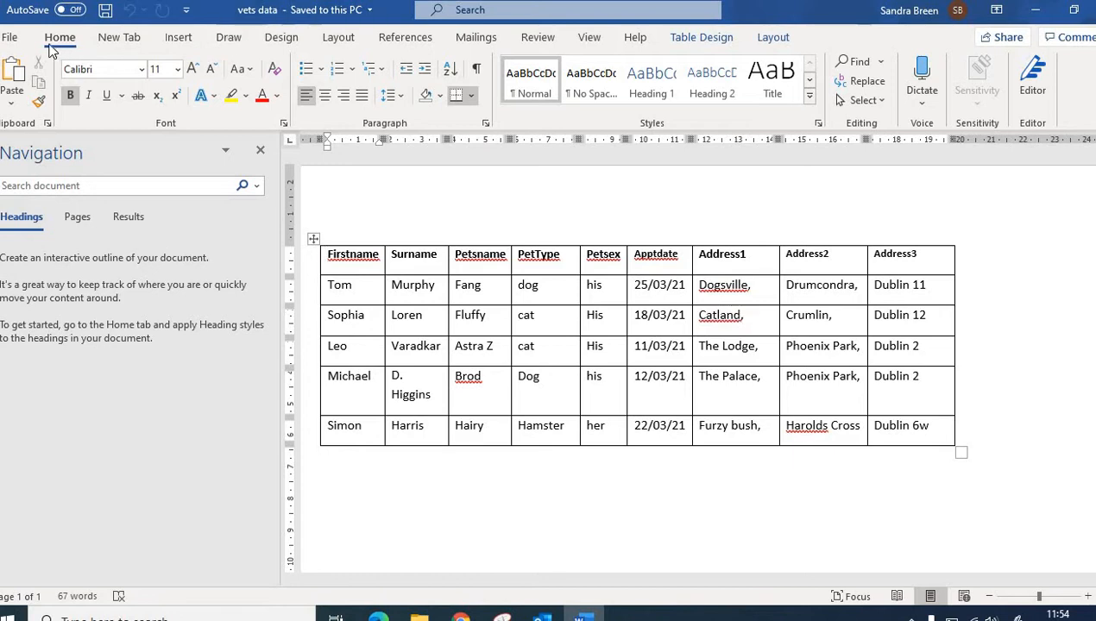
Step: Create a new blank document, maximize it, and paste the heading 'Mutz Vetz Vetinerary Surgery'
left_click(10, 38)
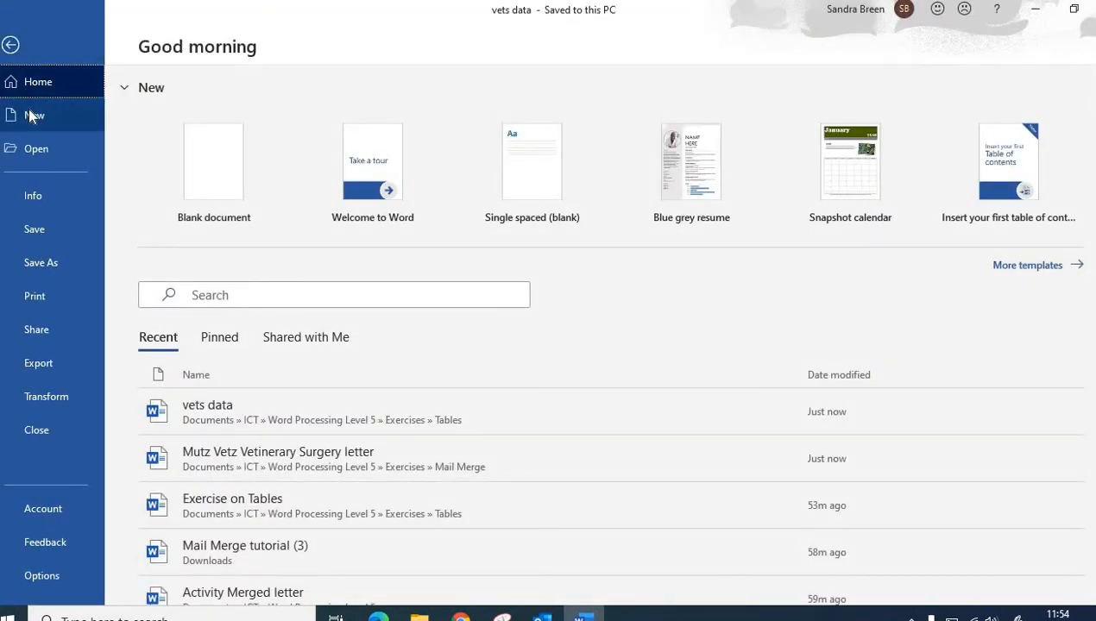
left_click(199, 157)
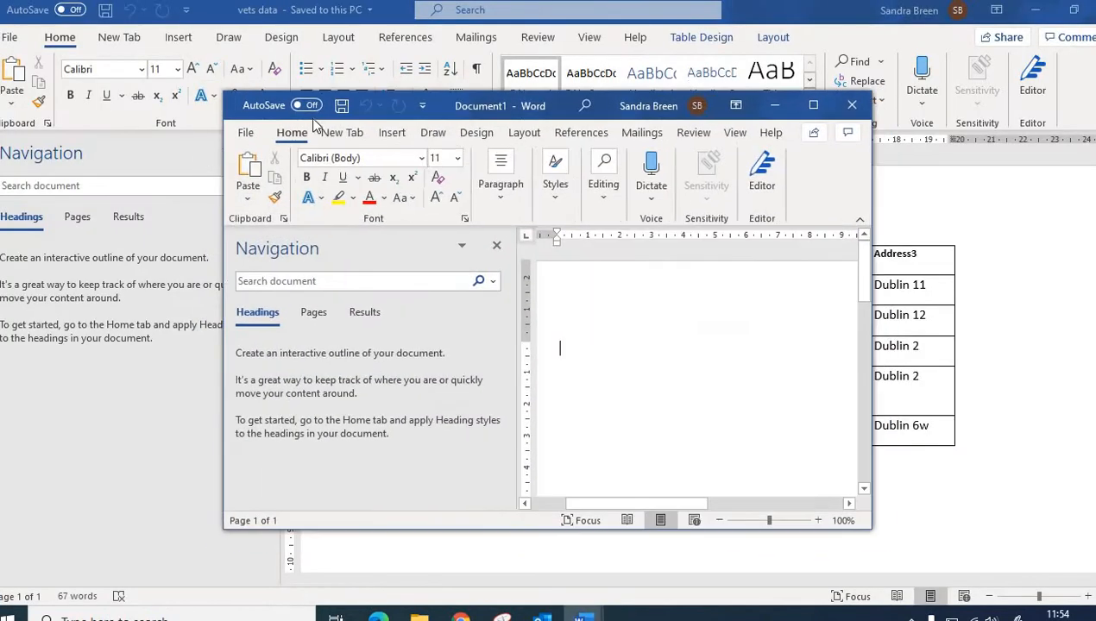
left_click(818, 109)
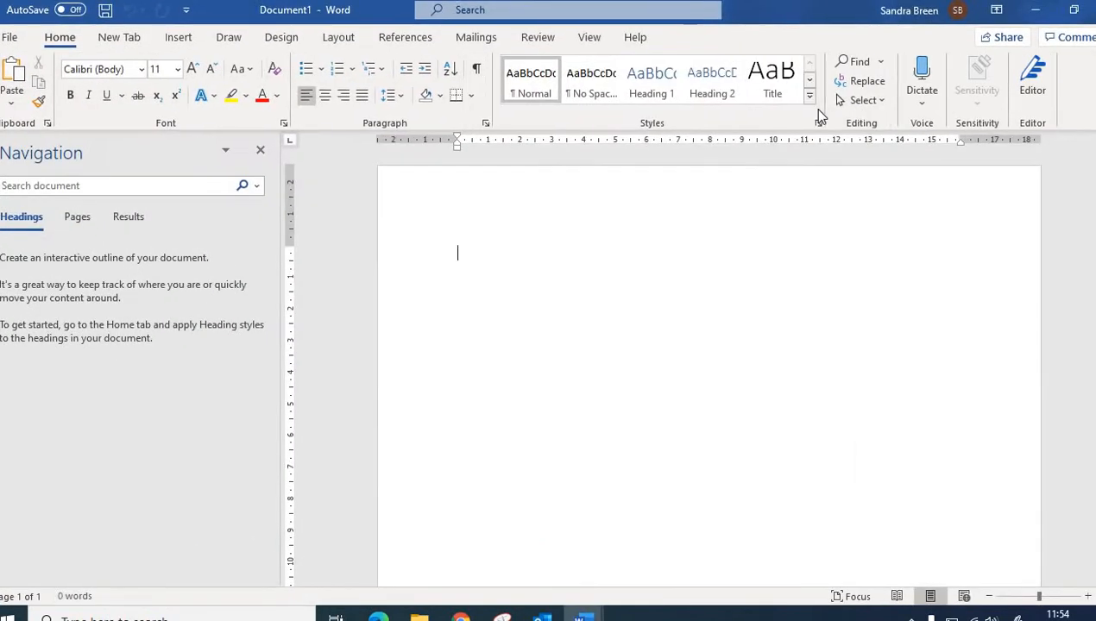
type("Mutz Vetz Vetinerary Surgery")
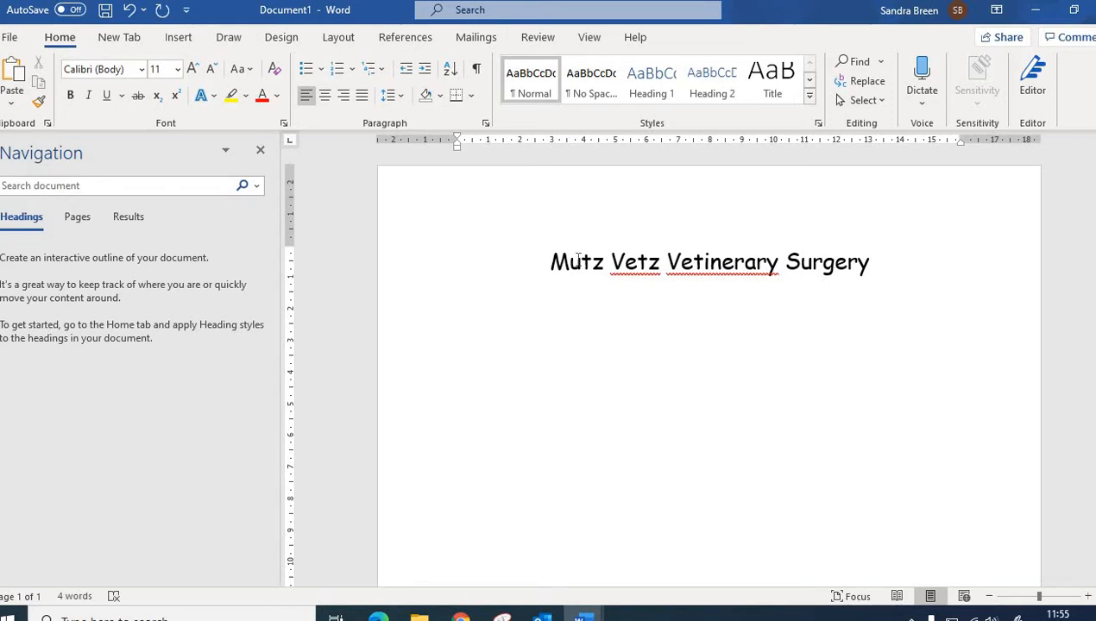
Step: Start a mail merge of type Letters for this document
left_click(482, 39)
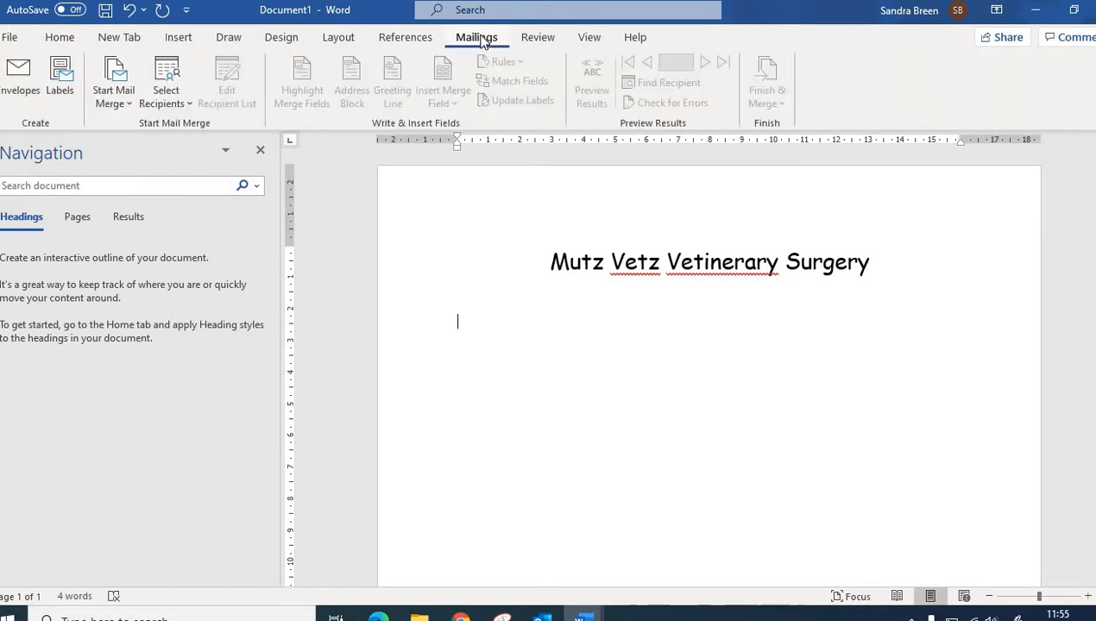
left_click(113, 74)
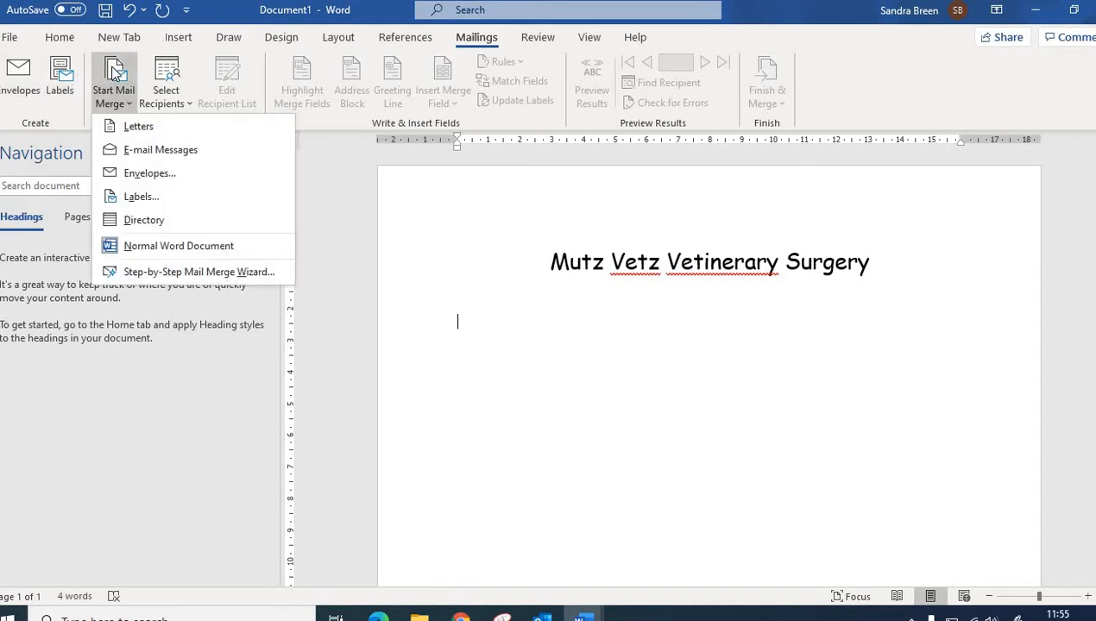
left_click(136, 127)
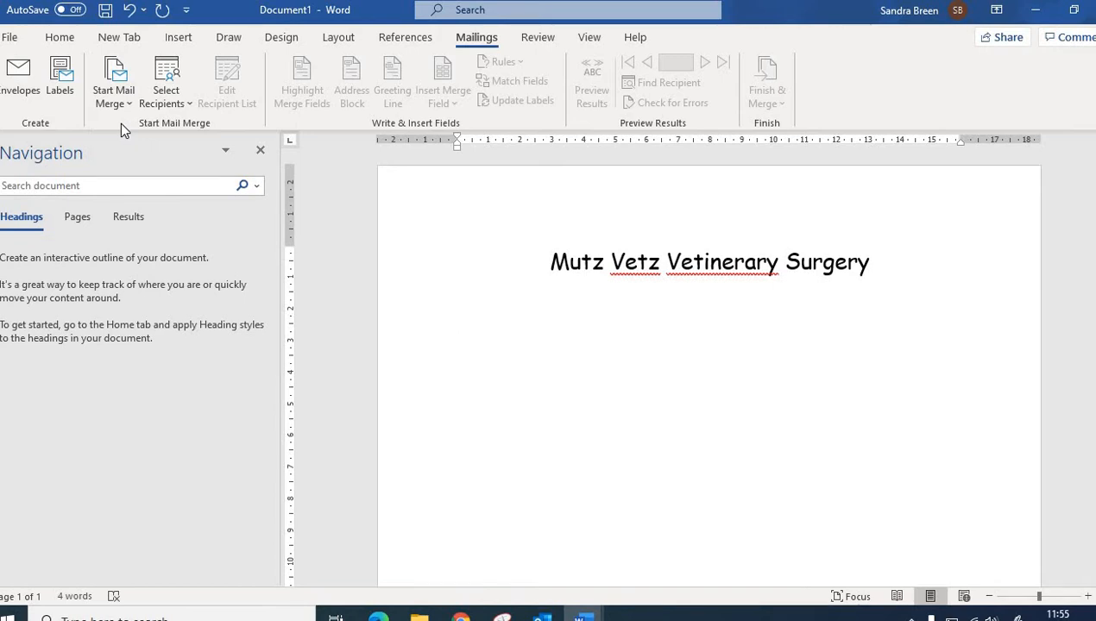
Step: Select the existing 'vets data' file in the Tables folder as the mail merge recipient list
left_click(157, 94)
left_click(177, 153)
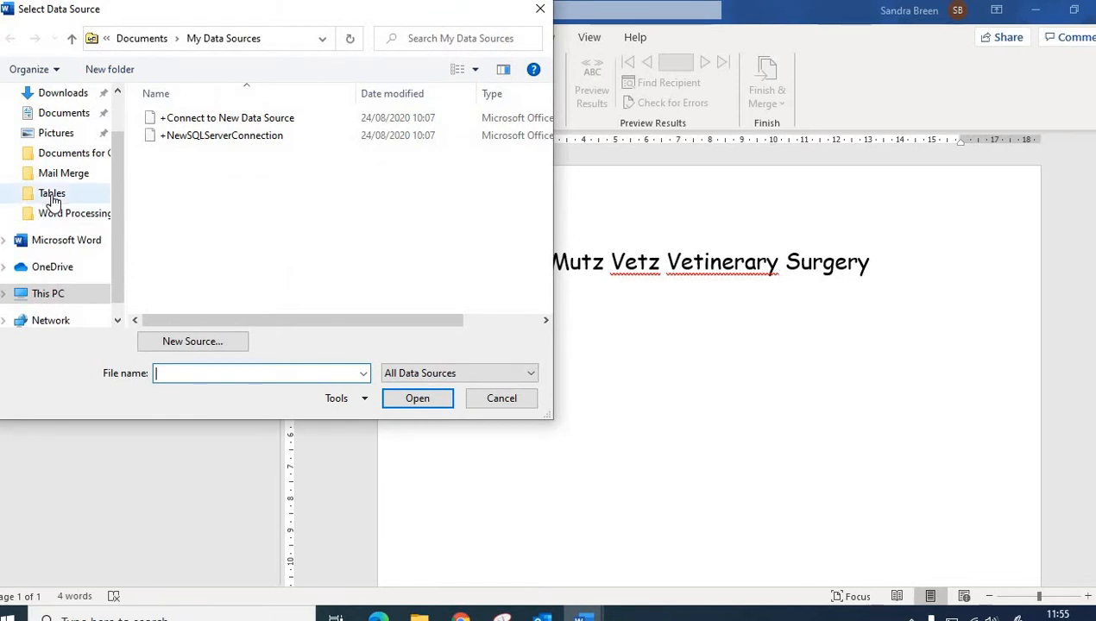
left_click(52, 199)
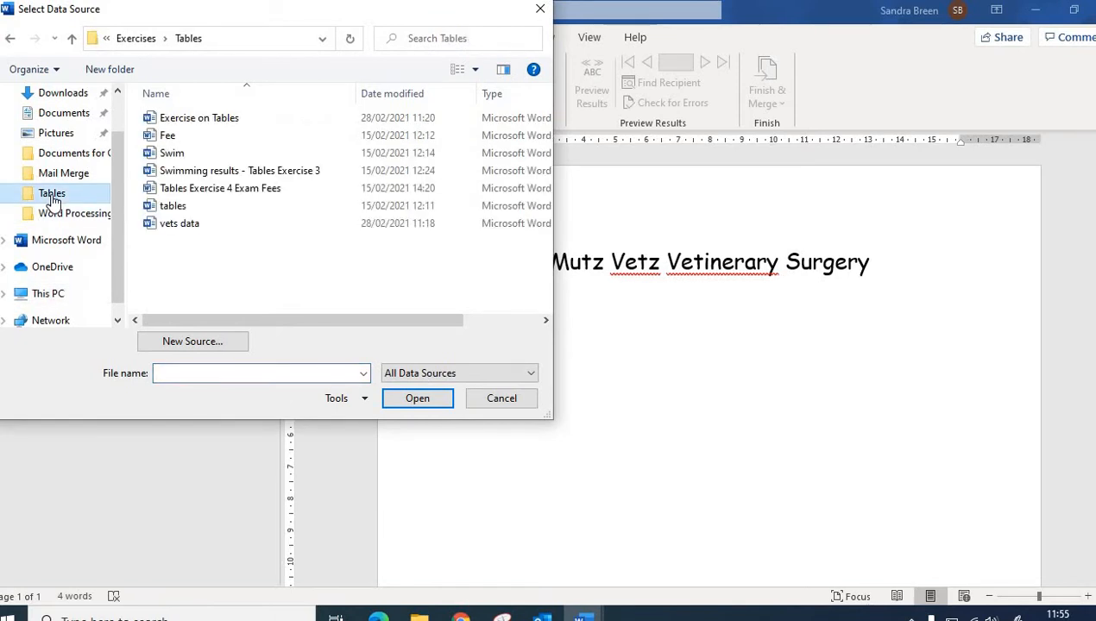
left_click(168, 226)
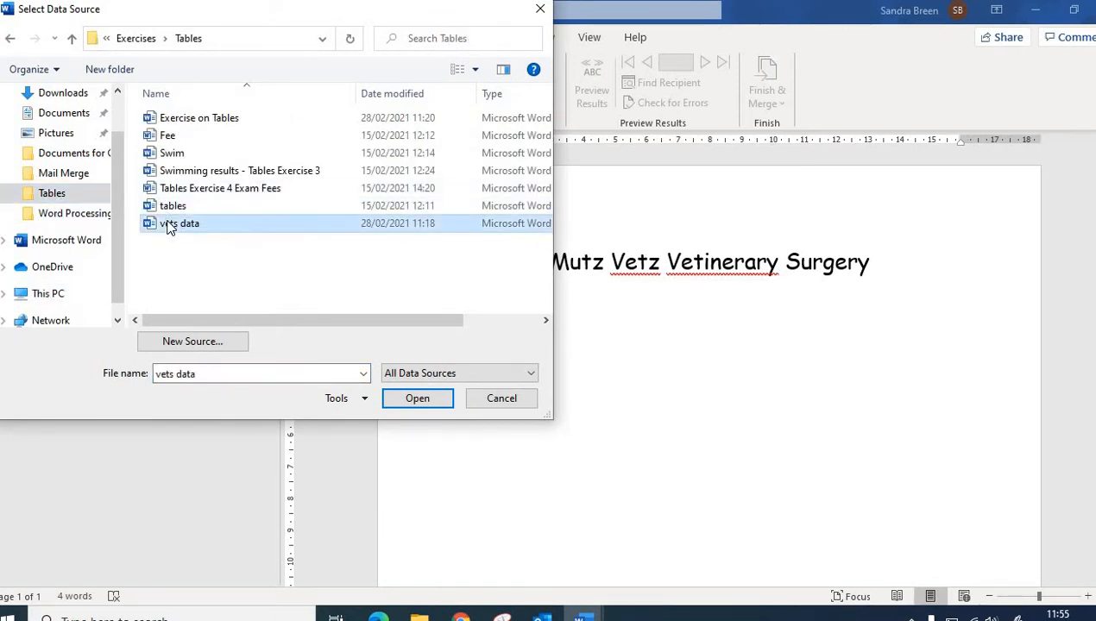
left_click(414, 402)
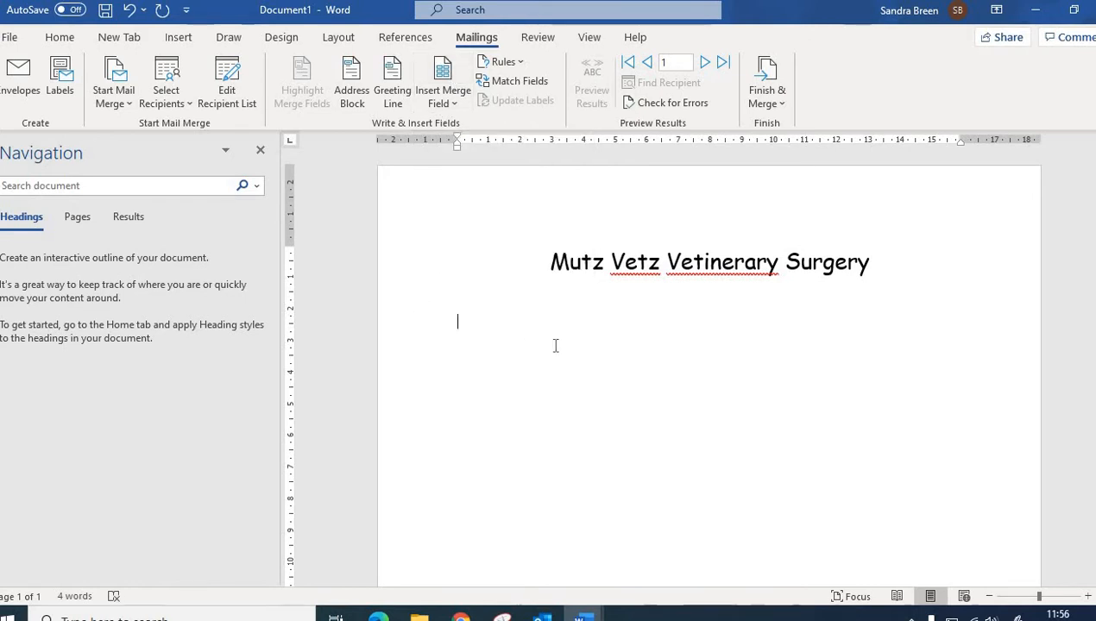
Step: Insert the Firstname and Surname merge fields followed by a comma, then start a new line
left_click(441, 87)
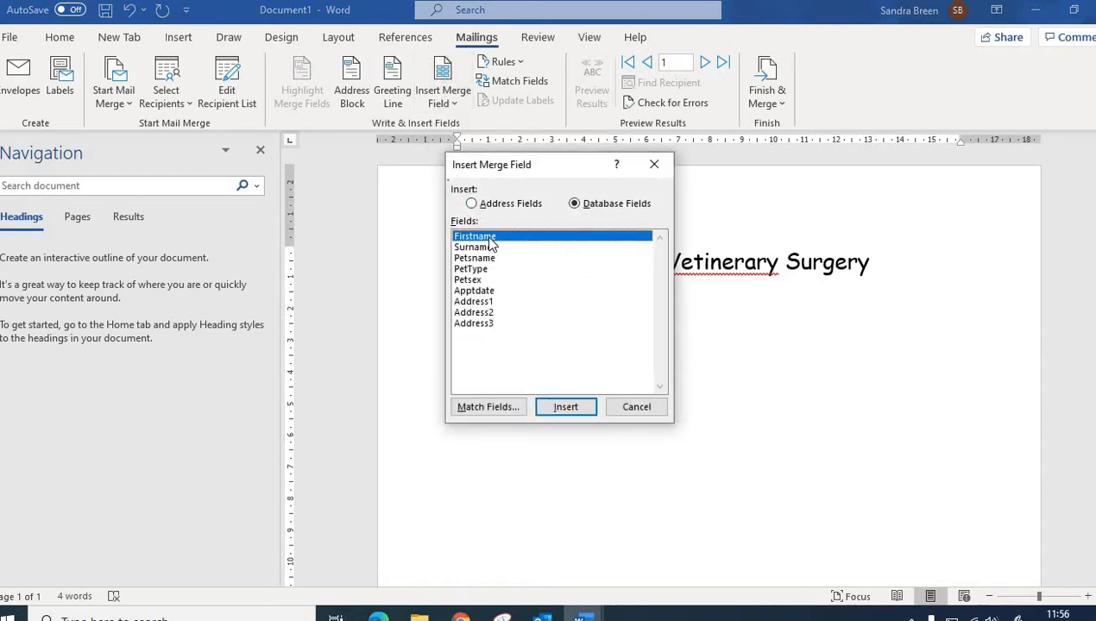
left_click(564, 407)
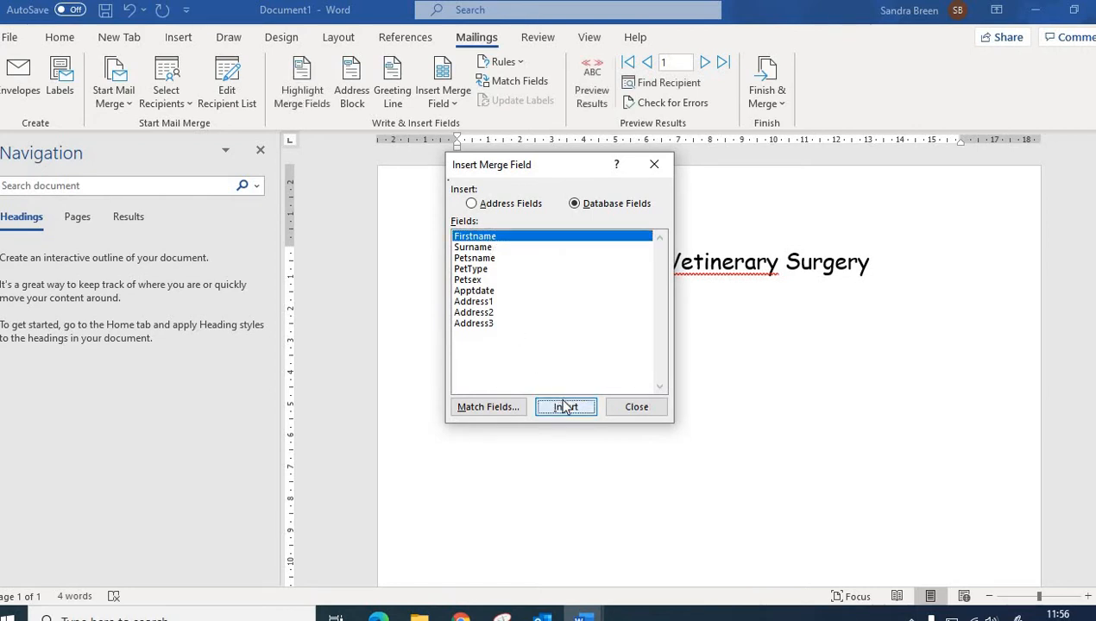
left_click(636, 406)
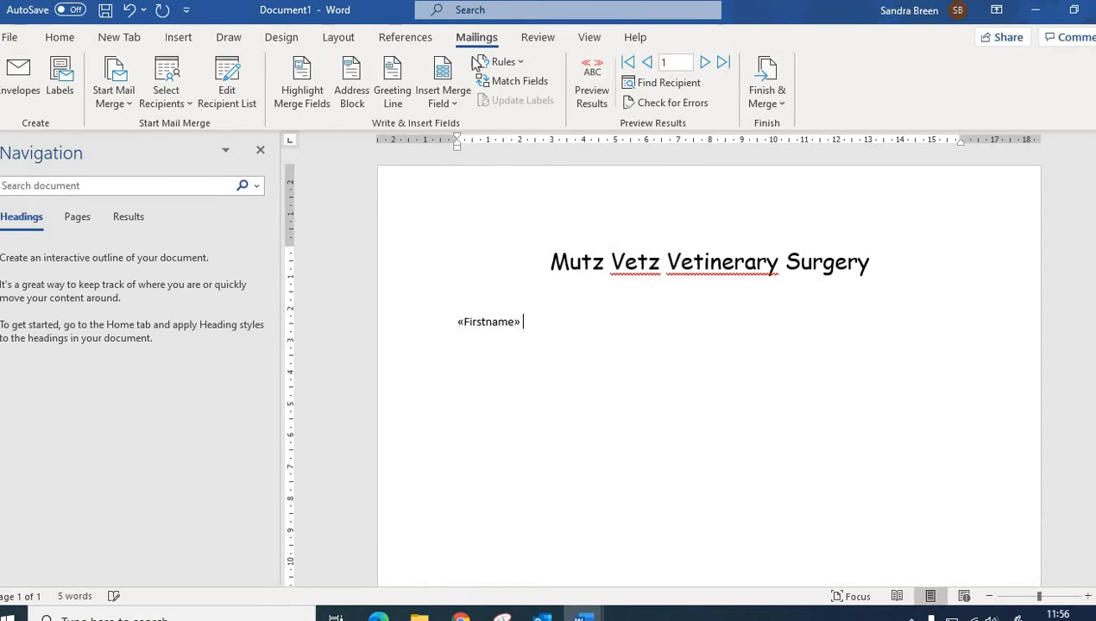
left_click(455, 106)
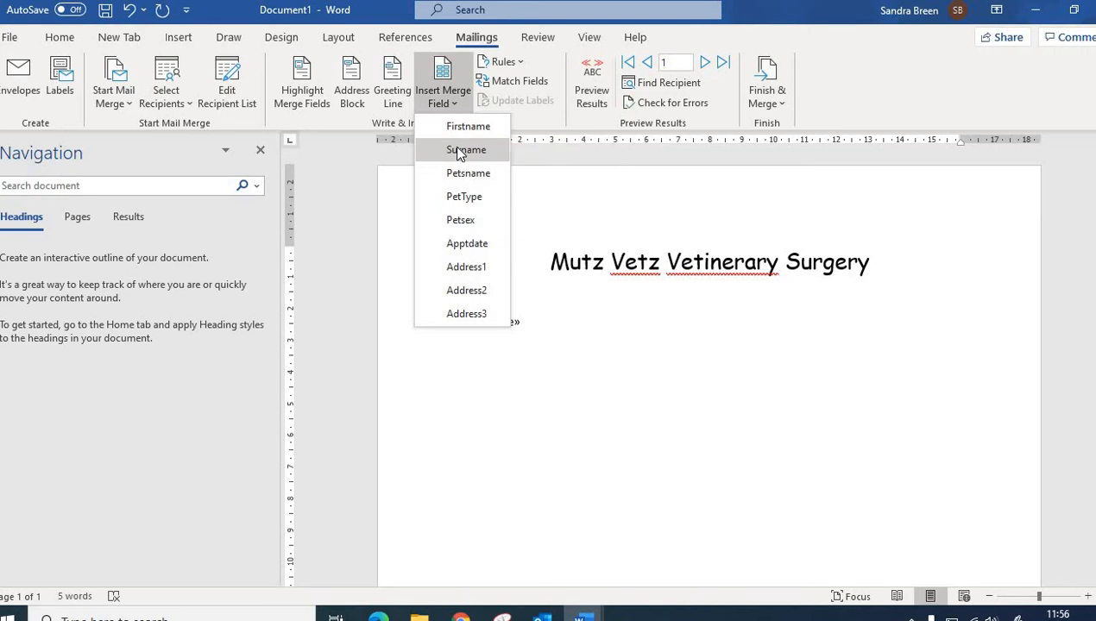
left_click(459, 151)
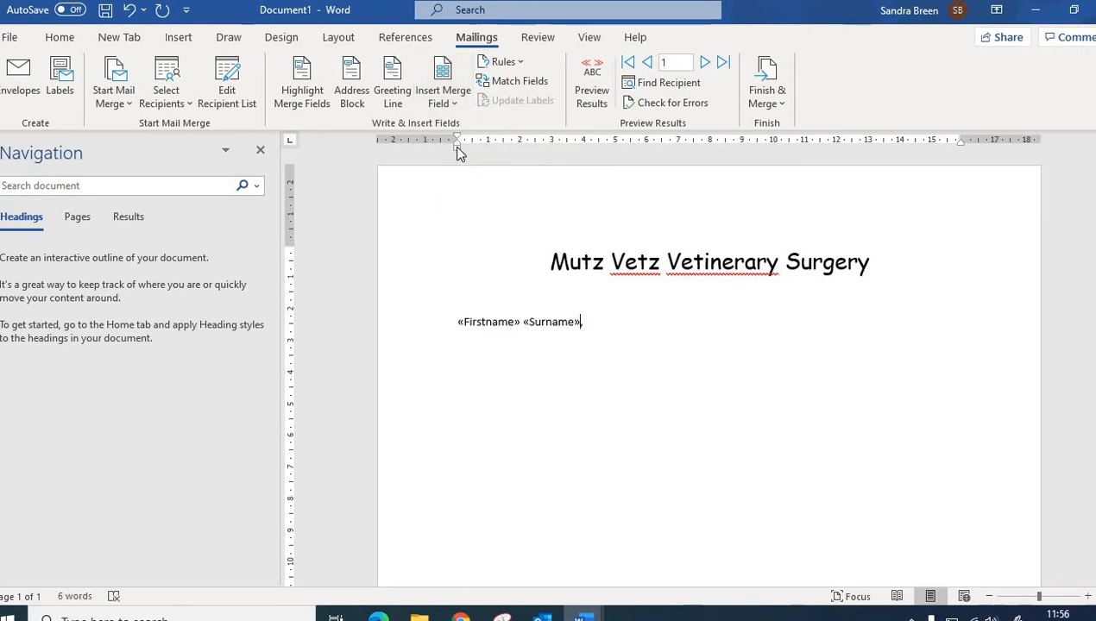
type(",")
key("Return")
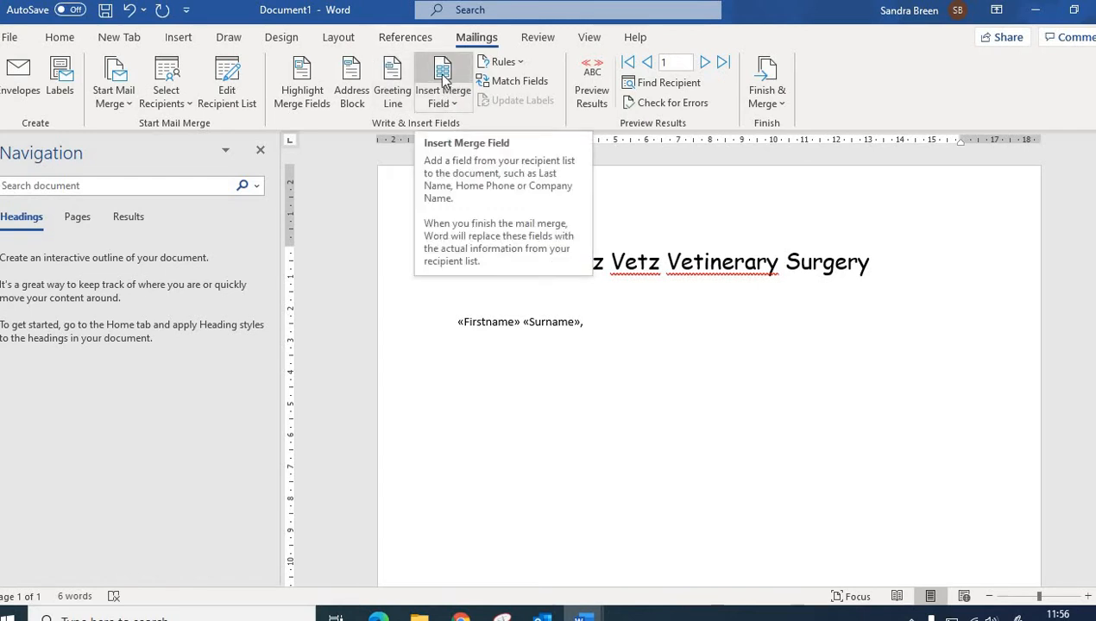
Step: Insert the Address1, Address2 and Address3 merge fields on separate lines below the name
left_click(443, 83)
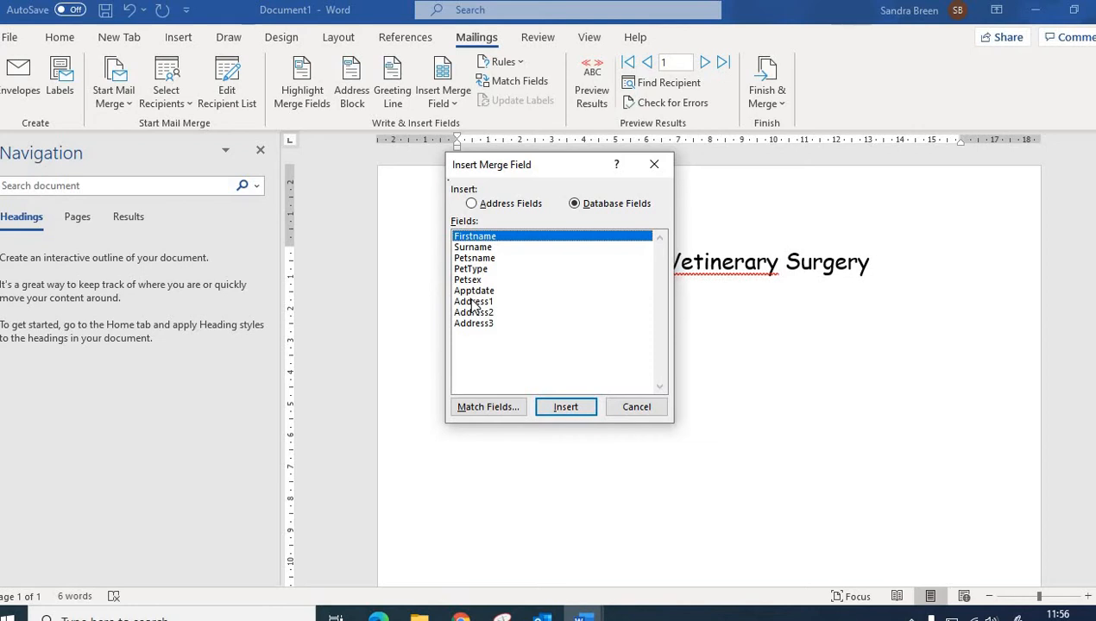
double_click(473, 302)
left_click(472, 312)
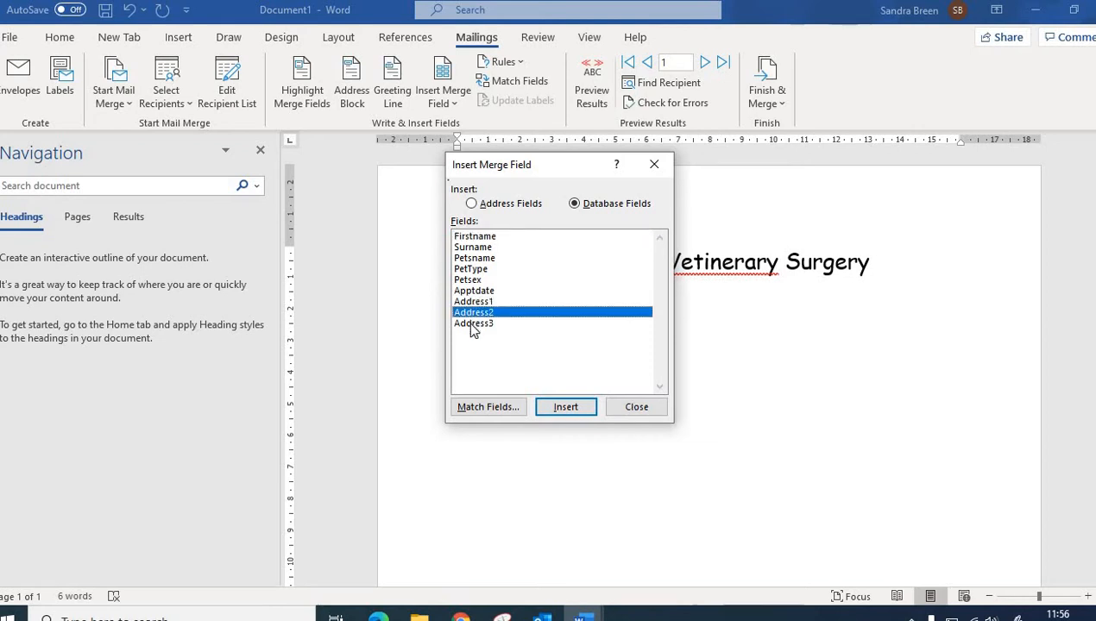
left_click(472, 323)
left_click(571, 409)
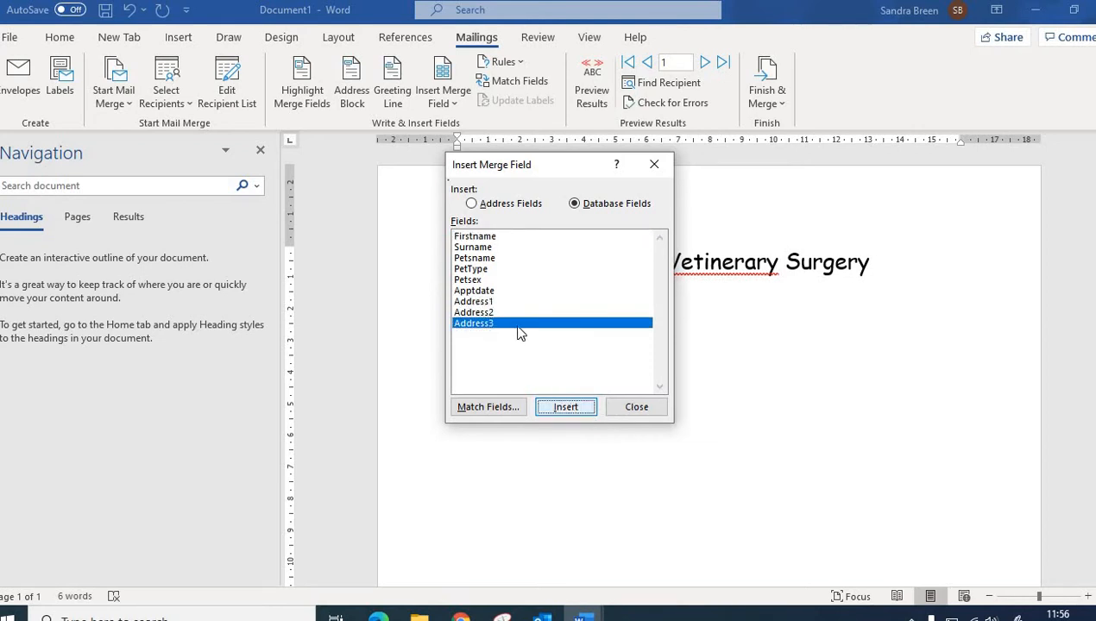
left_click(494, 312)
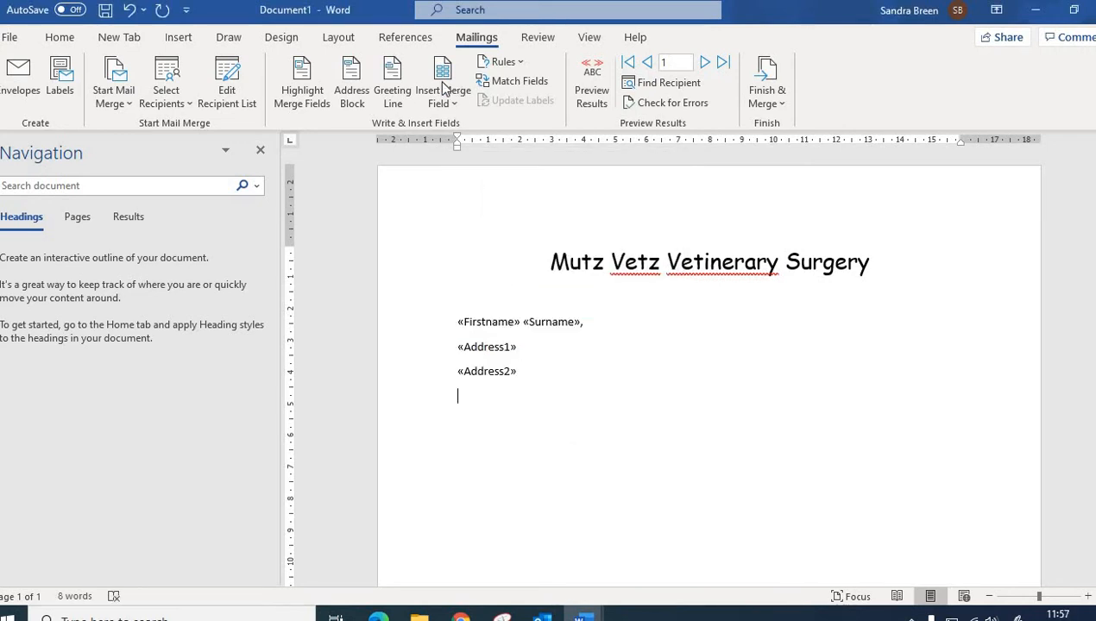
left_click(441, 82)
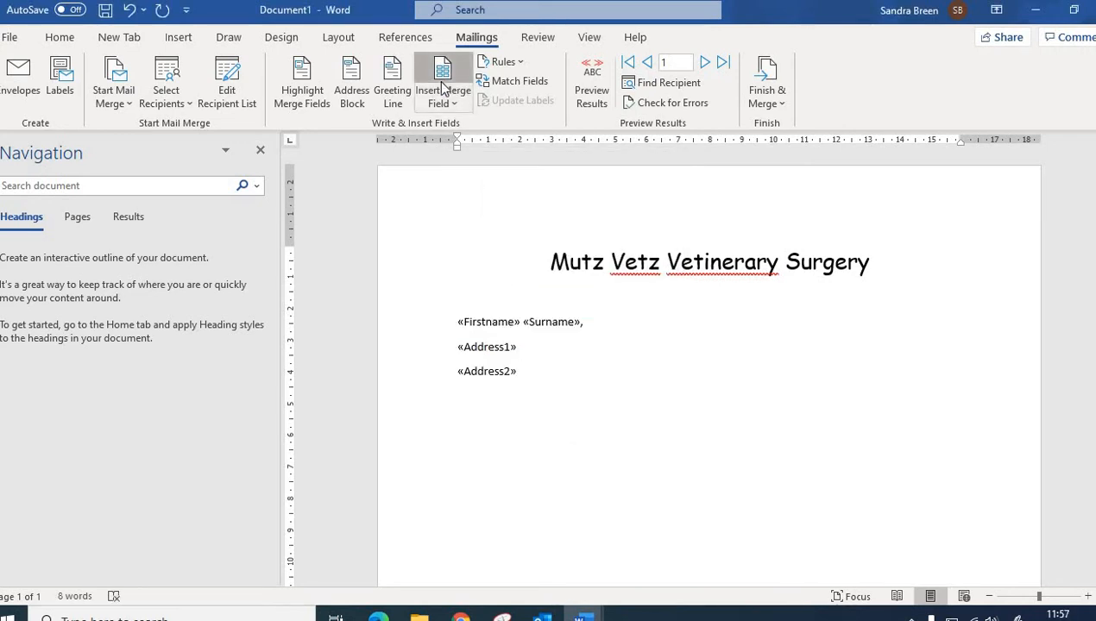
left_click(473, 323)
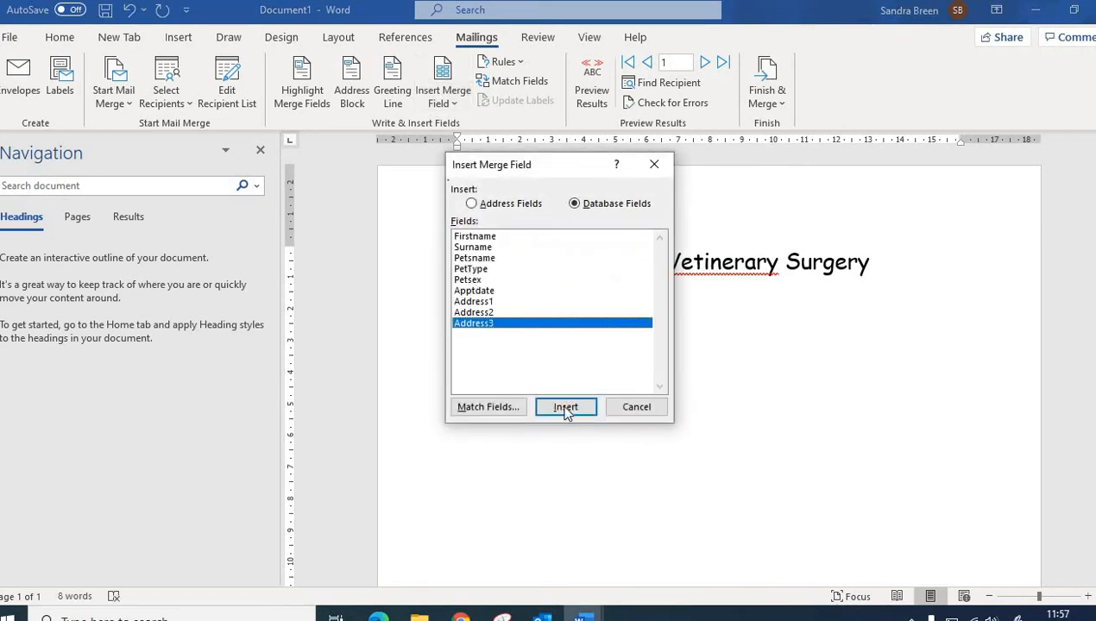
left_click(566, 411)
left_click(638, 407)
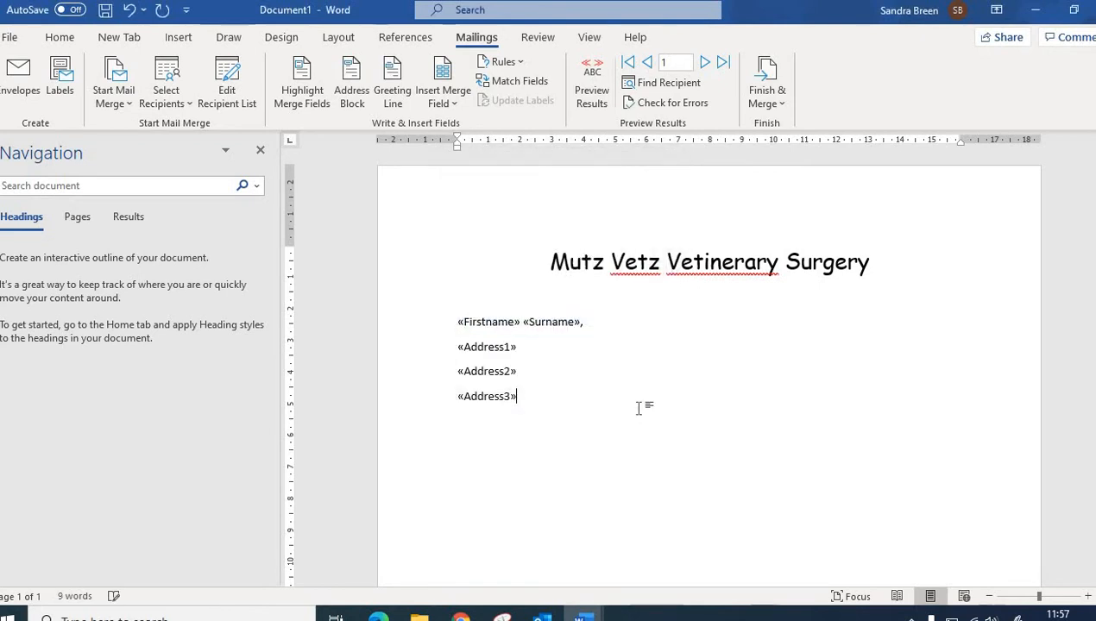
Step: Punctuate the address lines with commas and a full stop after Address3, then start a new line
type(",")
key("Down")
type(".")
key("Return")
Step: Insert today's date in the 28/02/2021 format, set to update automatically
left_click(176, 43)
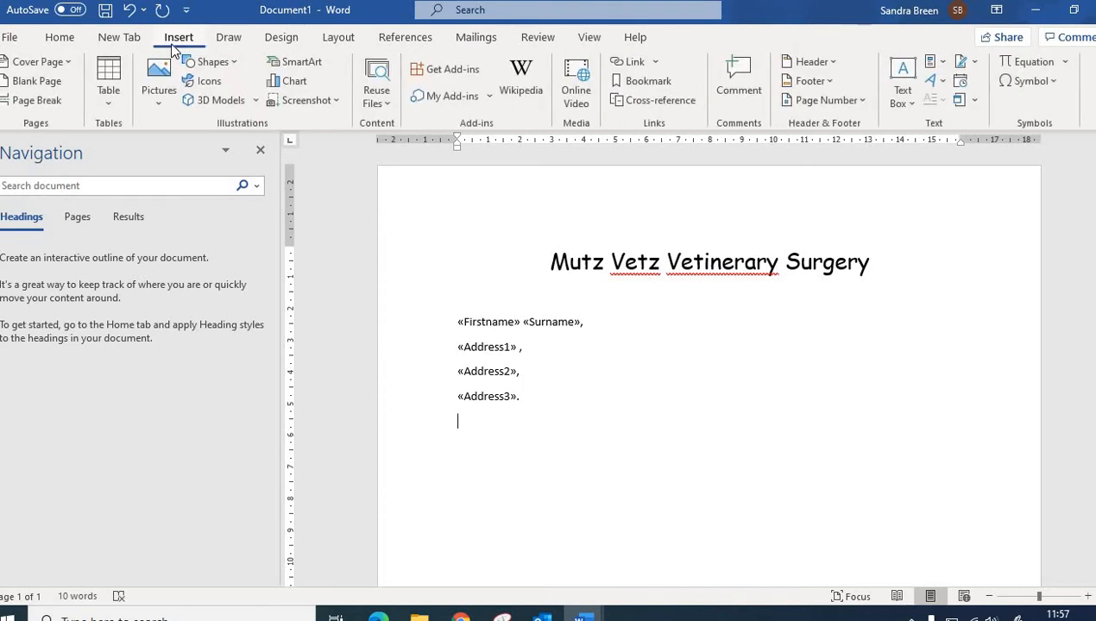
left_click(960, 81)
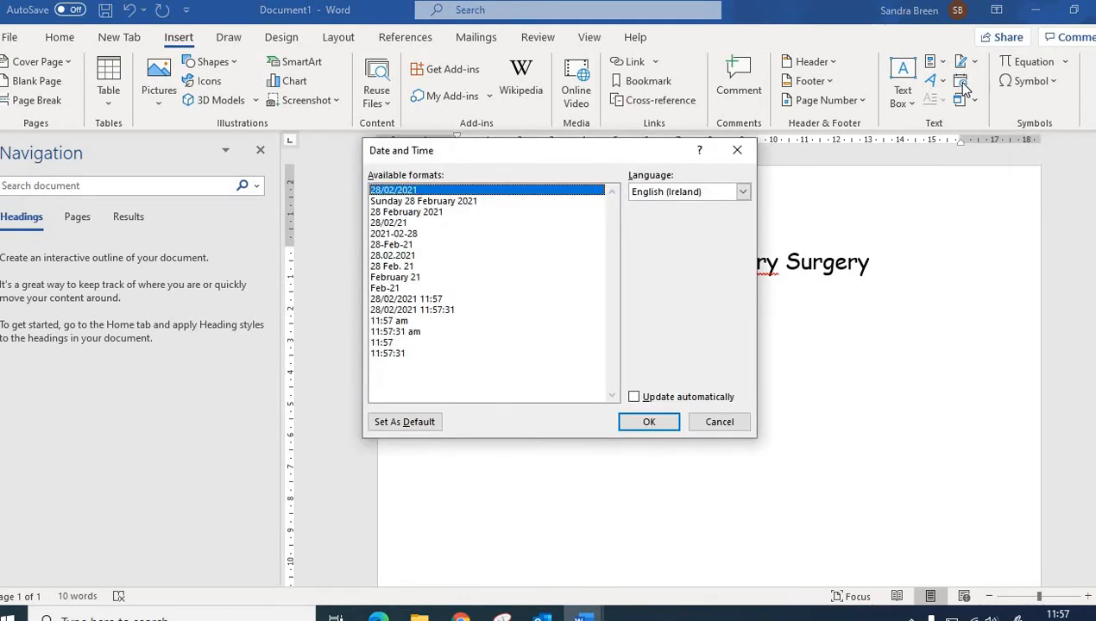
left_click(640, 399)
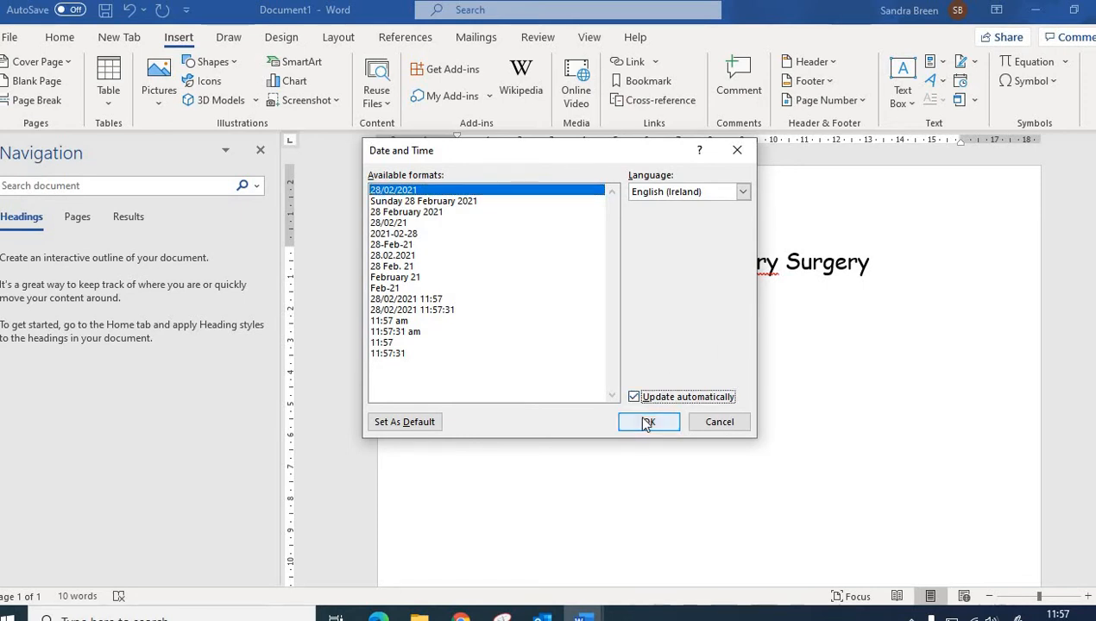
left_click(647, 422)
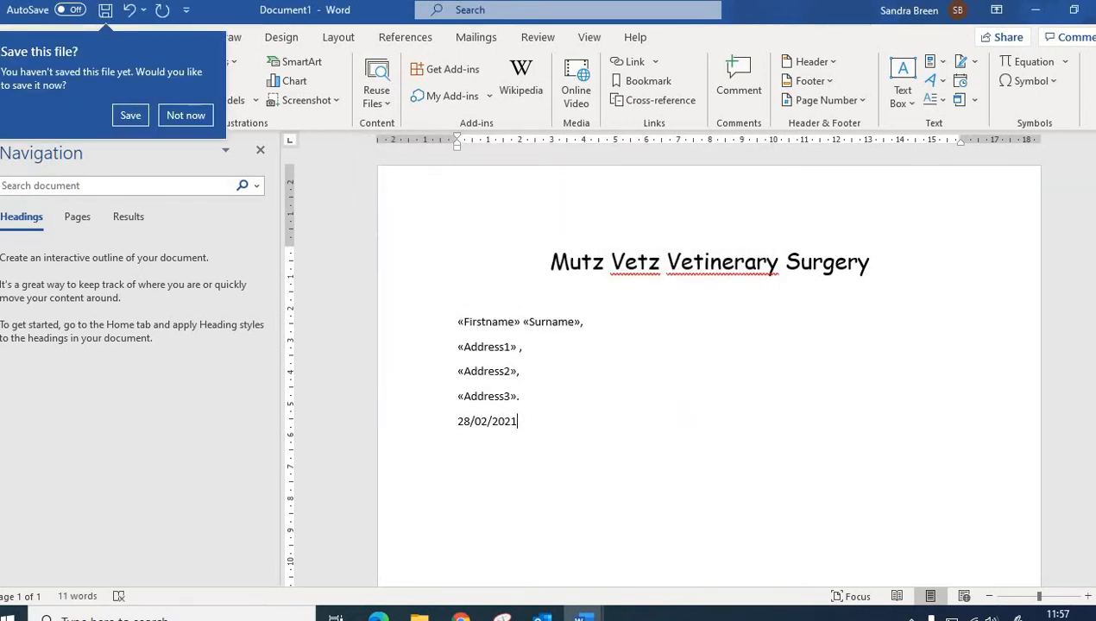
Step: Leave a blank line after the date and type the salutation 'Dear'
key("Return")
type("Dear")
key("BackSpace")
key("BackSpace")
key("BackSpace")
key("BackSpace")
type("#")
key("Return")
type("Der")
Step: Insert the Firstname merge field after 'Dear' and end the salutation with a comma
left_click(466, 42)
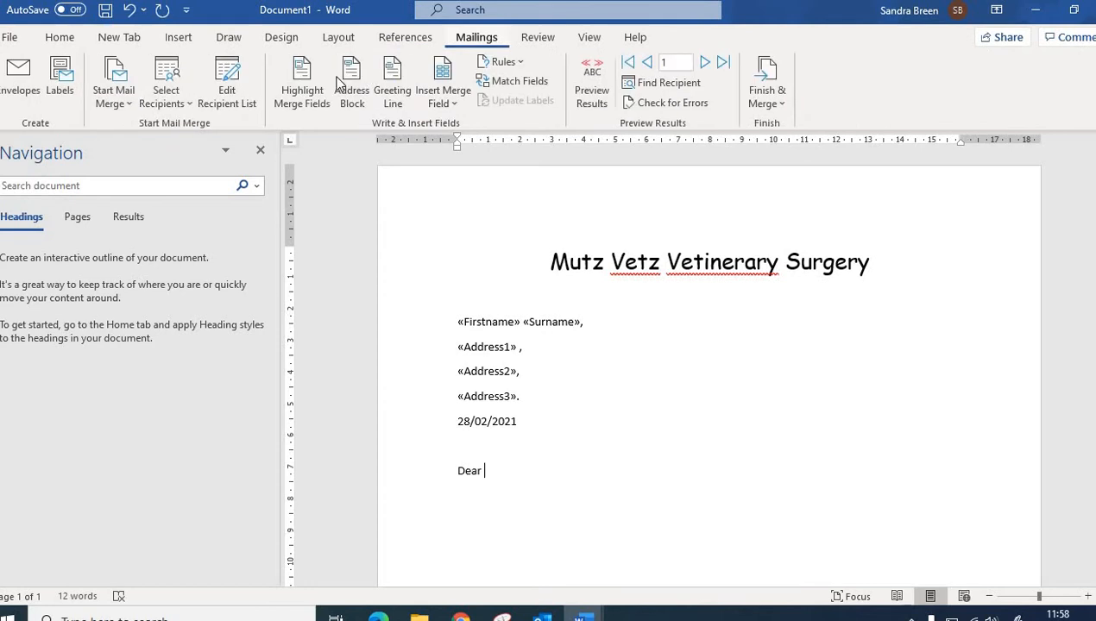
left_click(441, 76)
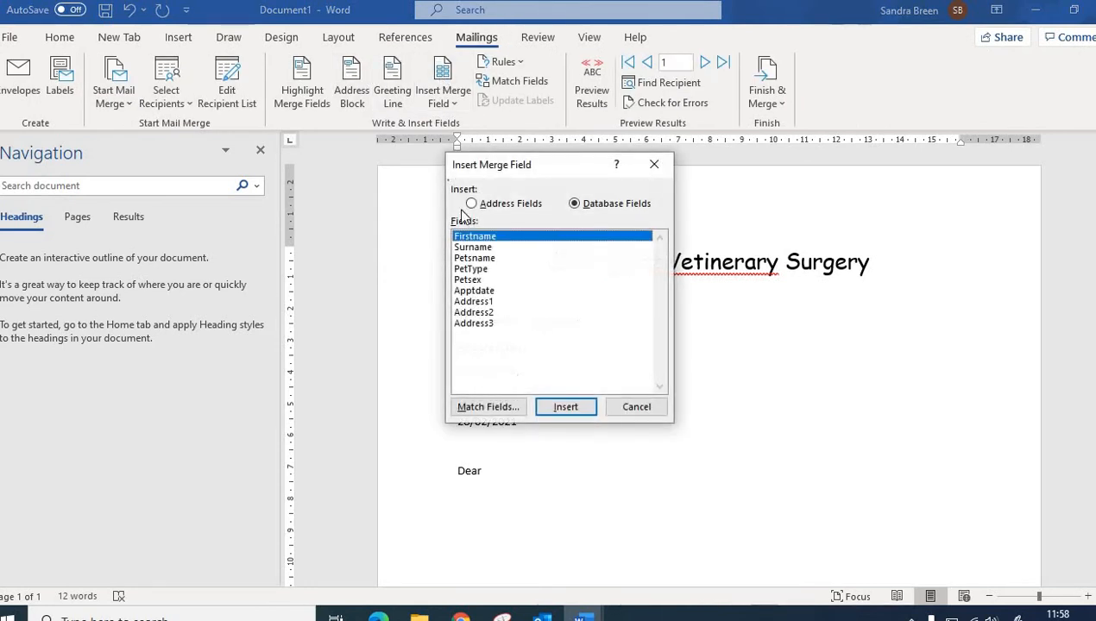
left_click(563, 406)
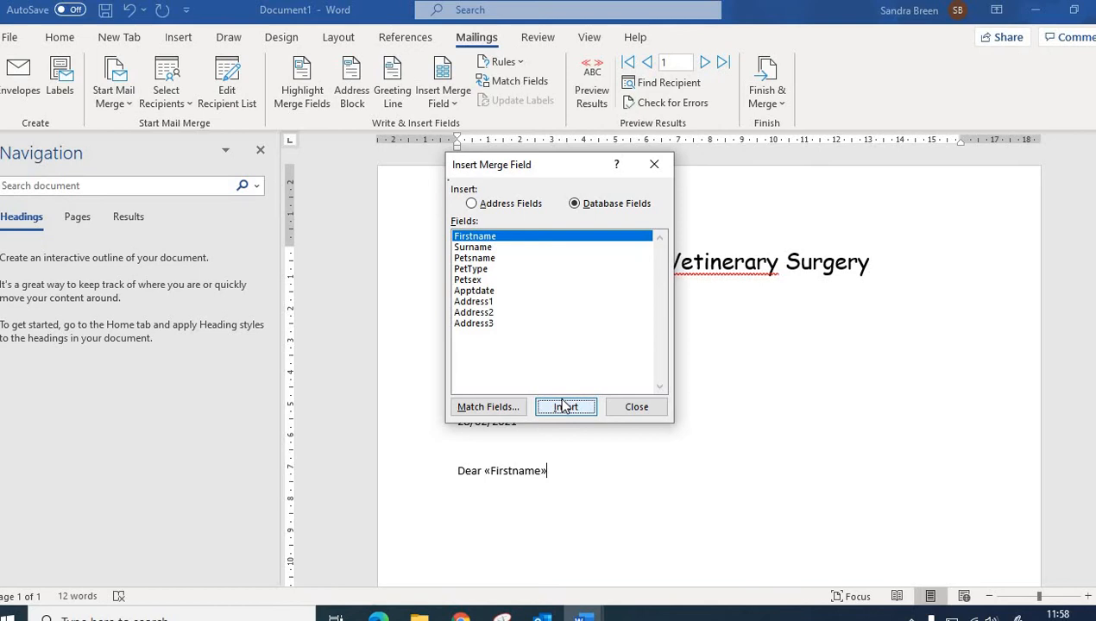
left_click(563, 407)
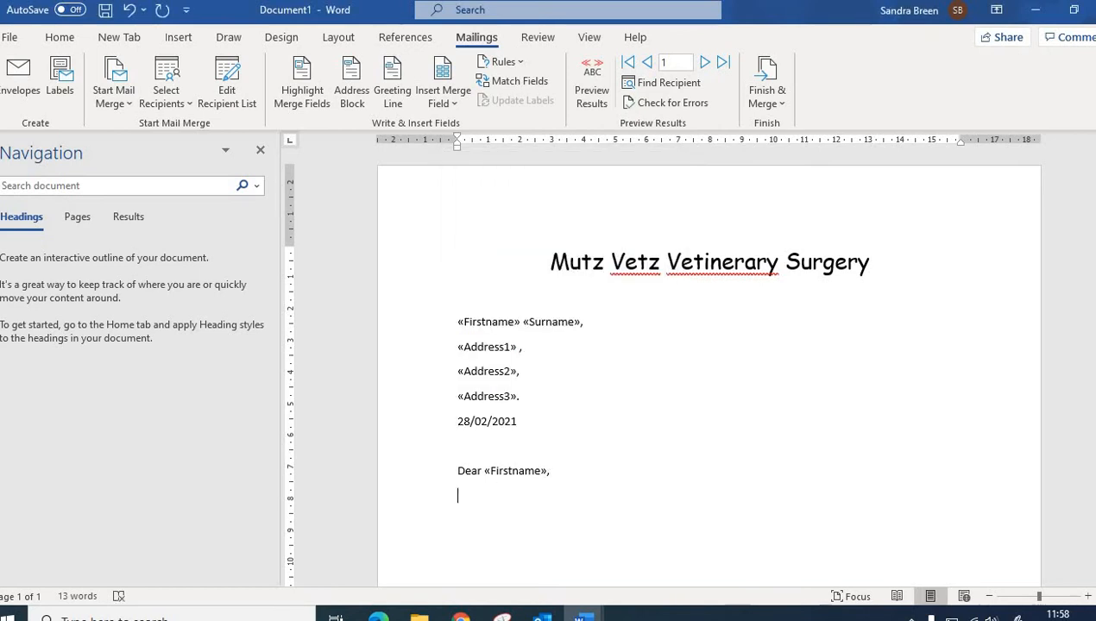
Step: Paste the opening sentence 'Our records show that your pet' and insert the Petsname merge field after it
type("Our records show that your pet")
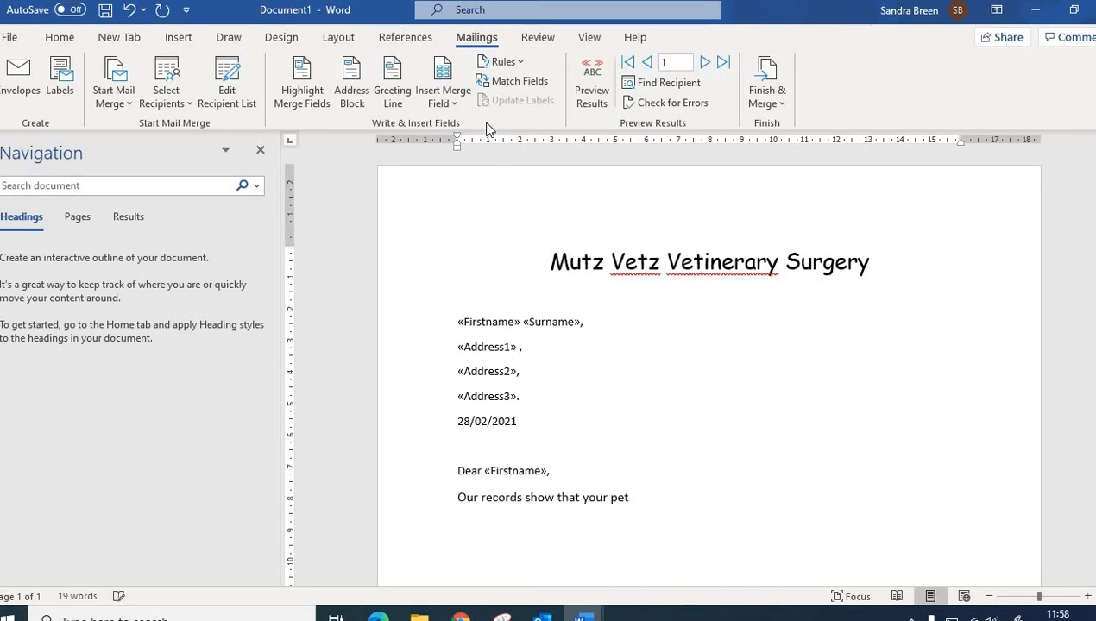
left_click(456, 101)
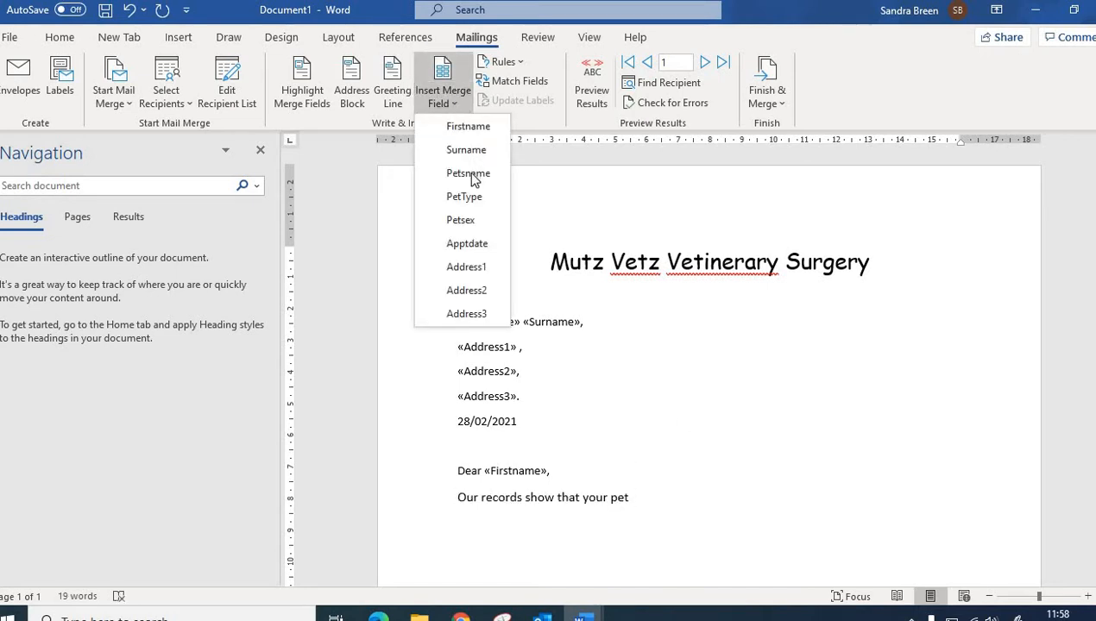
left_click(467, 174)
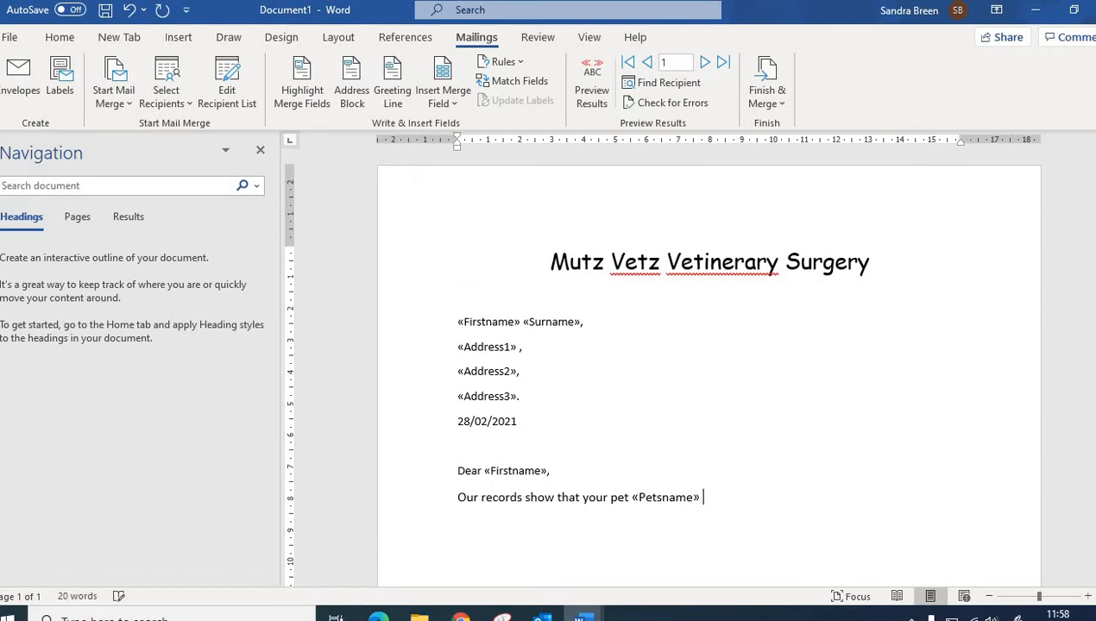
Step: Type 'is due for' and insert the Petsex merge field from the merge field dialog
type("is due for")
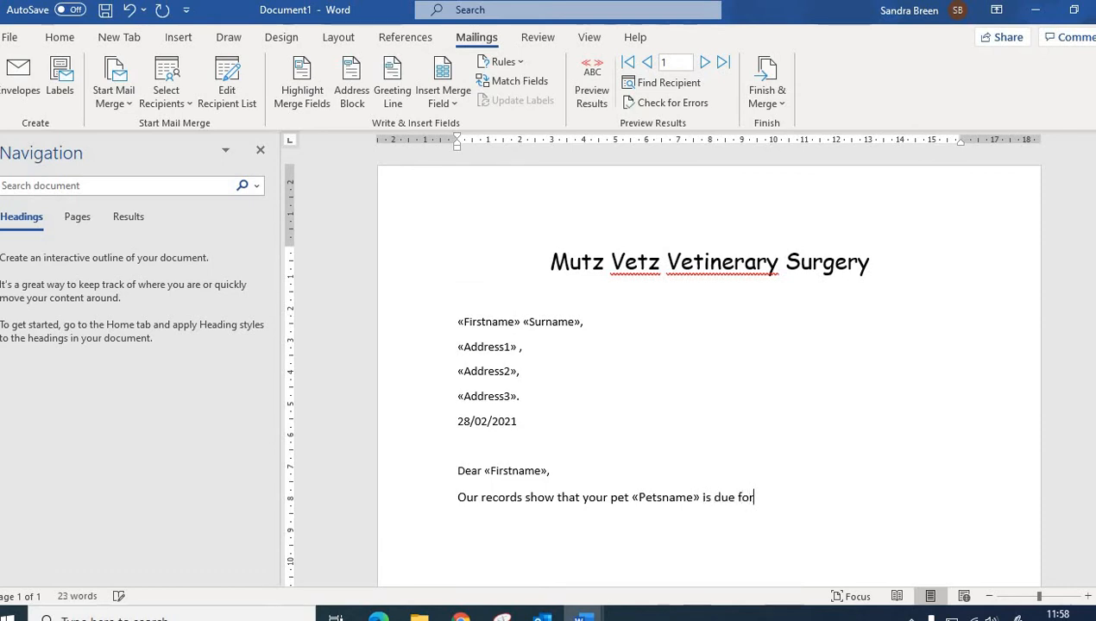
left_click(447, 79)
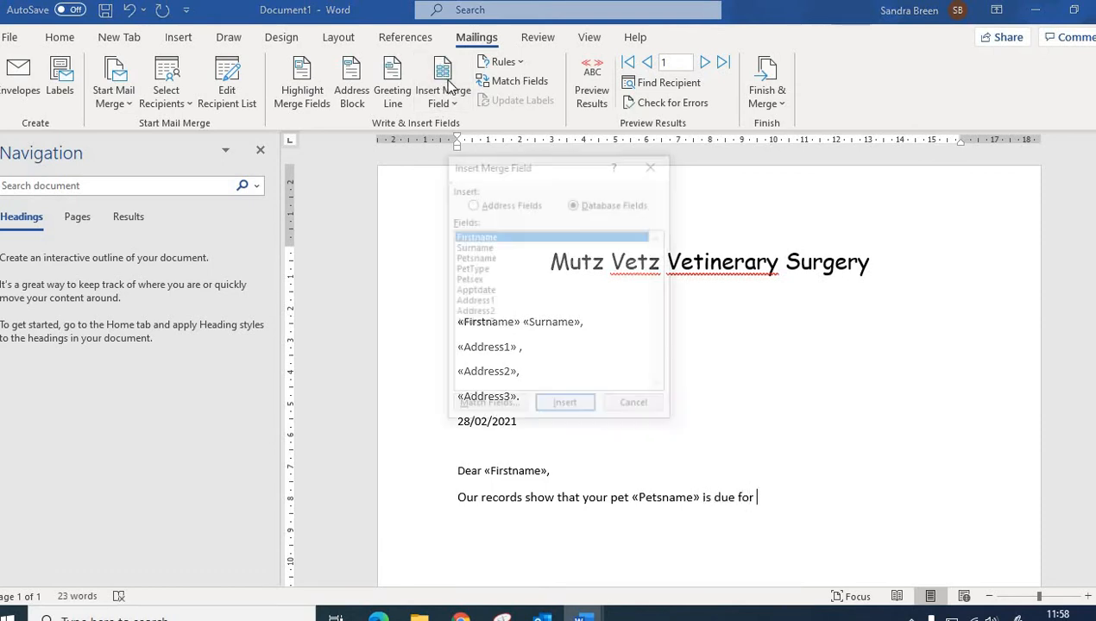
left_click(472, 282)
left_click(565, 407)
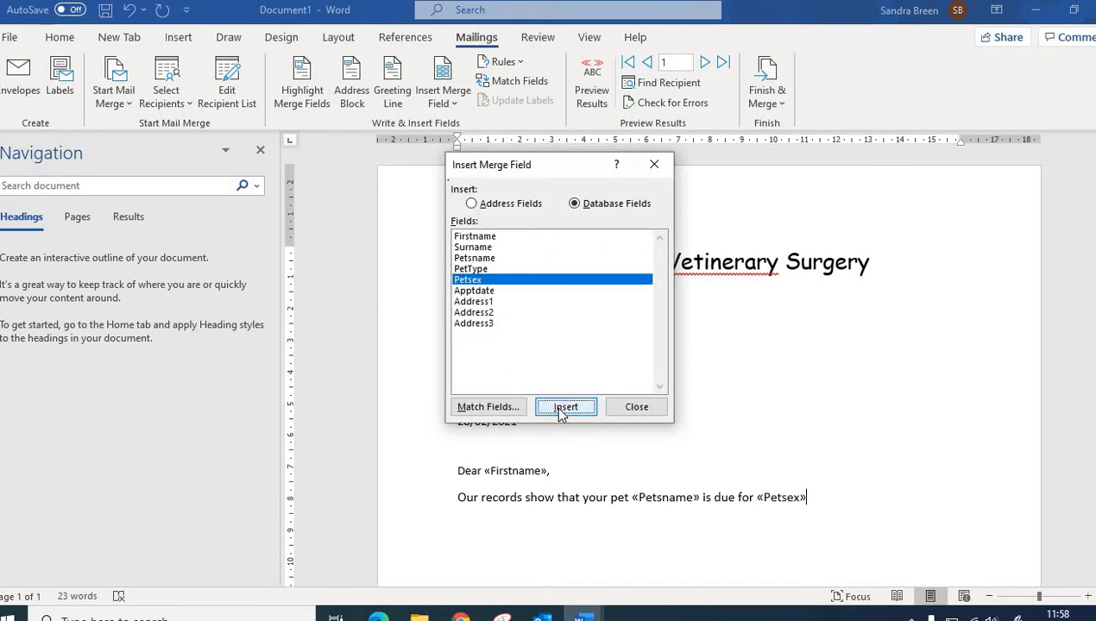
left_click(565, 407)
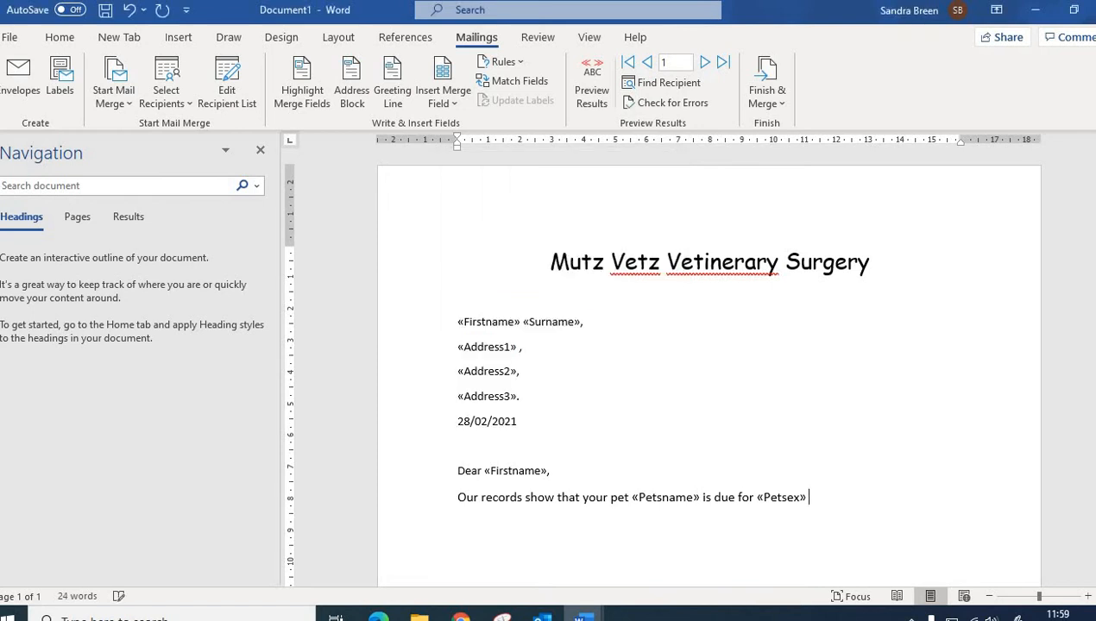
Step: Type 'annual vaccination on', insert the Apptdate merge field and end the sentence with a full stop
type("annual vaccination on")
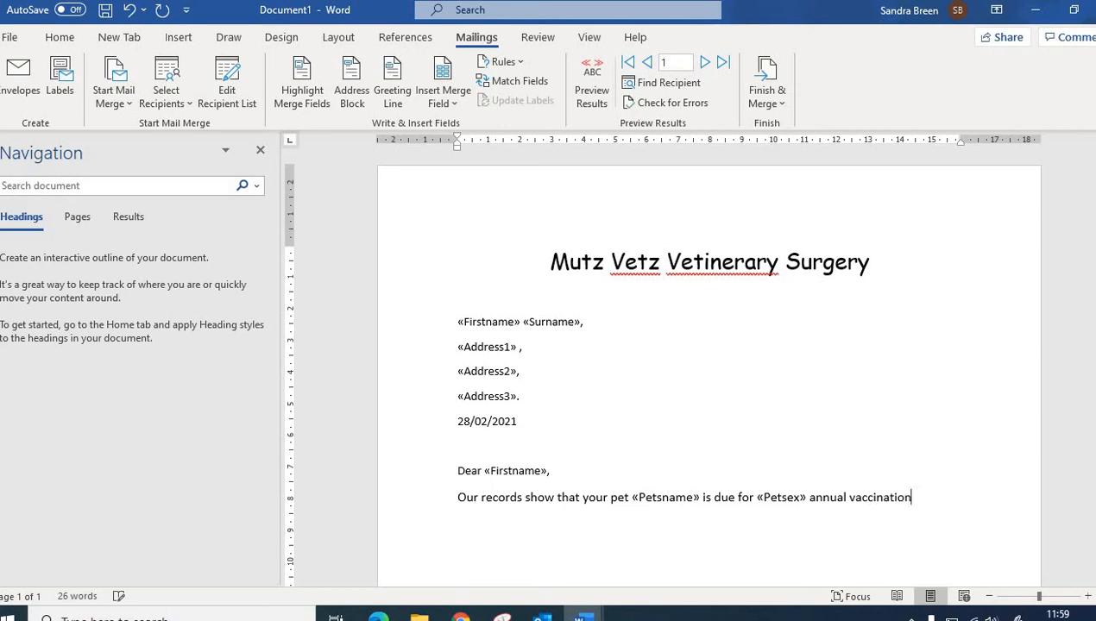
left_click(457, 103)
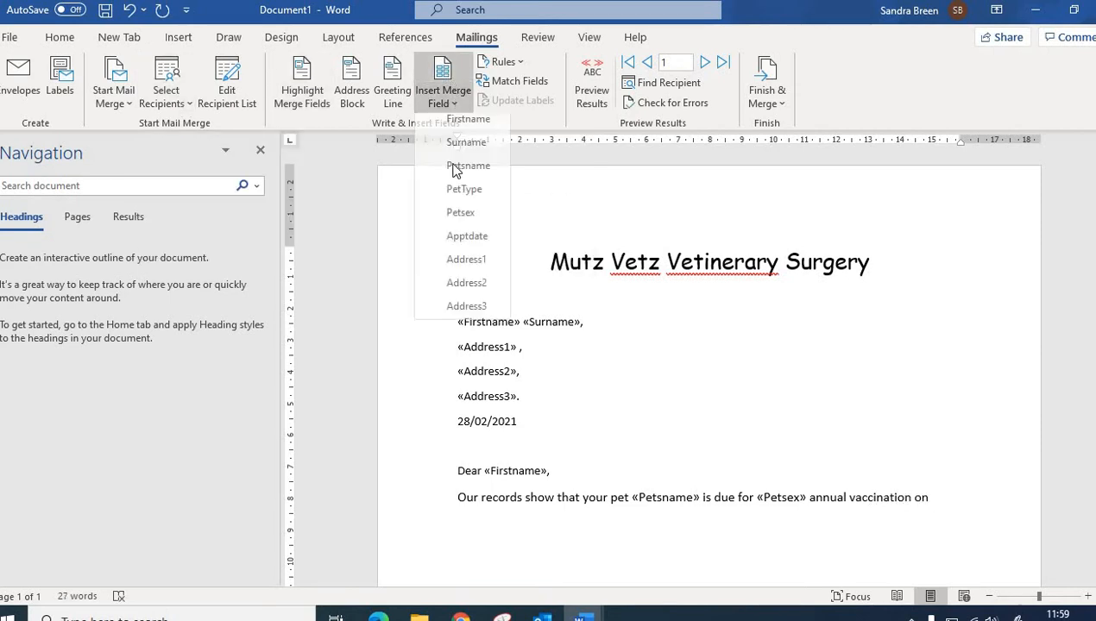
left_click(457, 241)
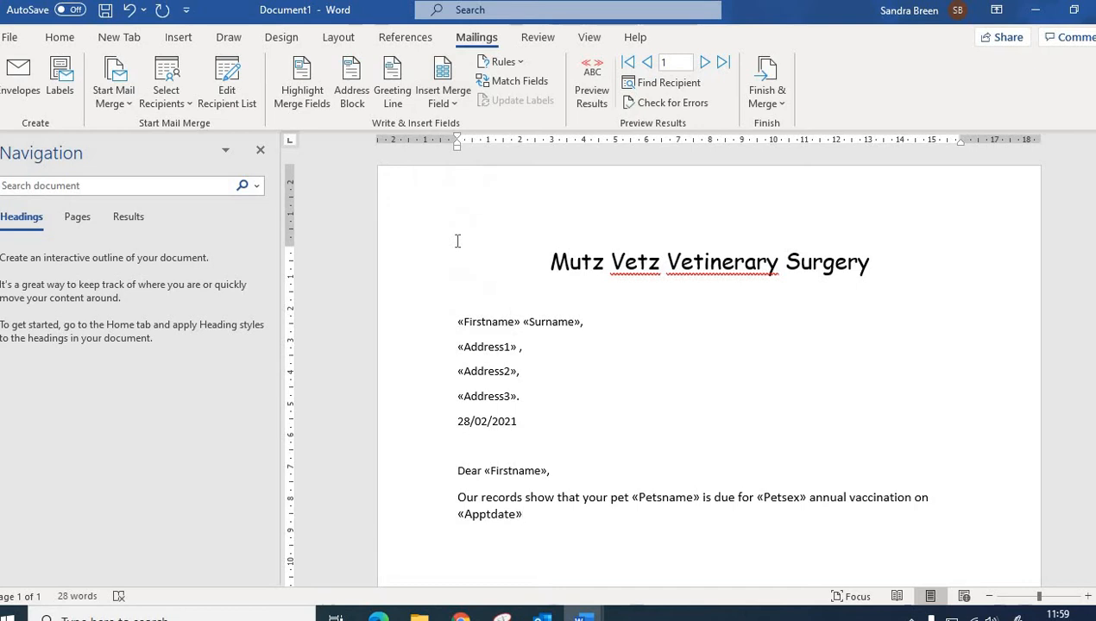
type(".")
Step: Paste the rest of the letter and sign-off, and set the body paragraphs to 2.0 line spacing
type("Please call the surgery to make an appointment for this in the next few weeks. We look forward to seeing you soon  Yours sincerely   ____________________ Dr Harry")
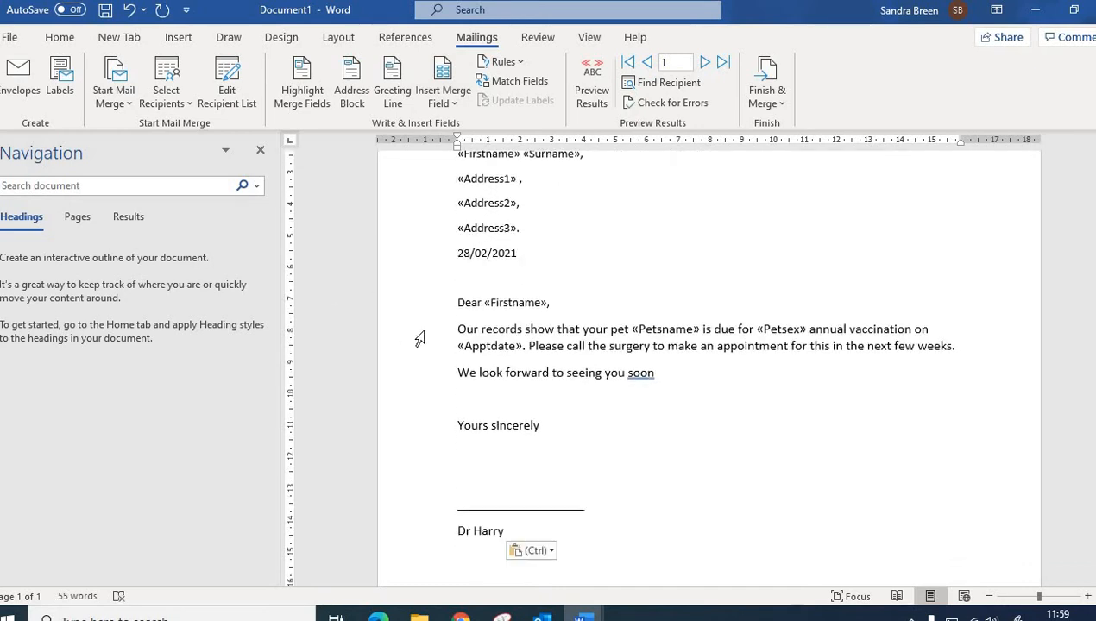
left_click_drag(429, 332, 428, 446)
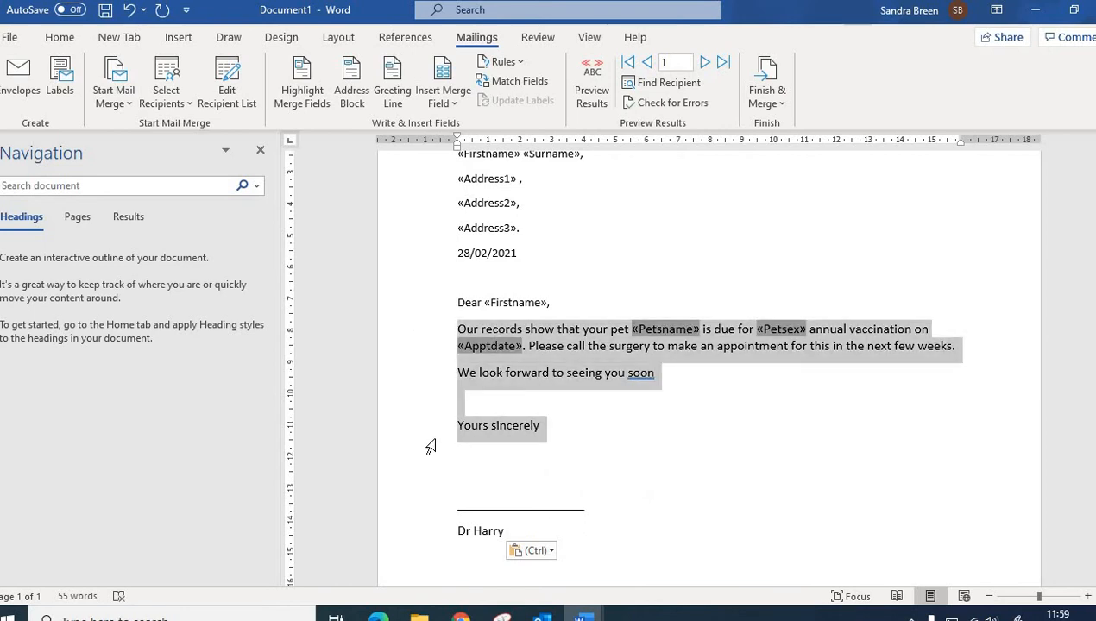
left_click(60, 37)
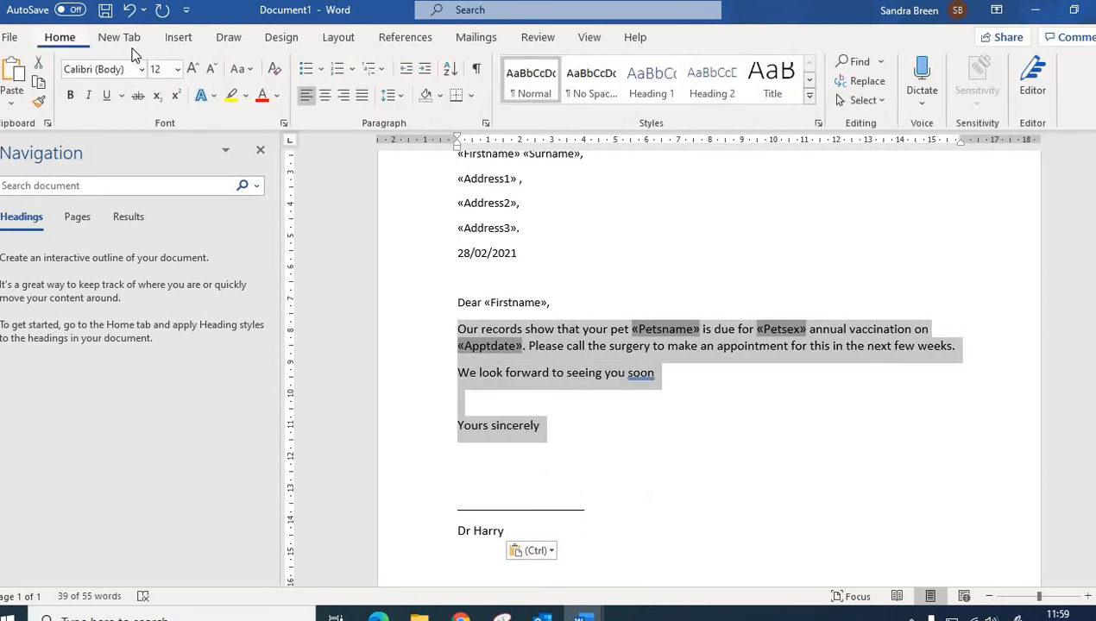
left_click(395, 100)
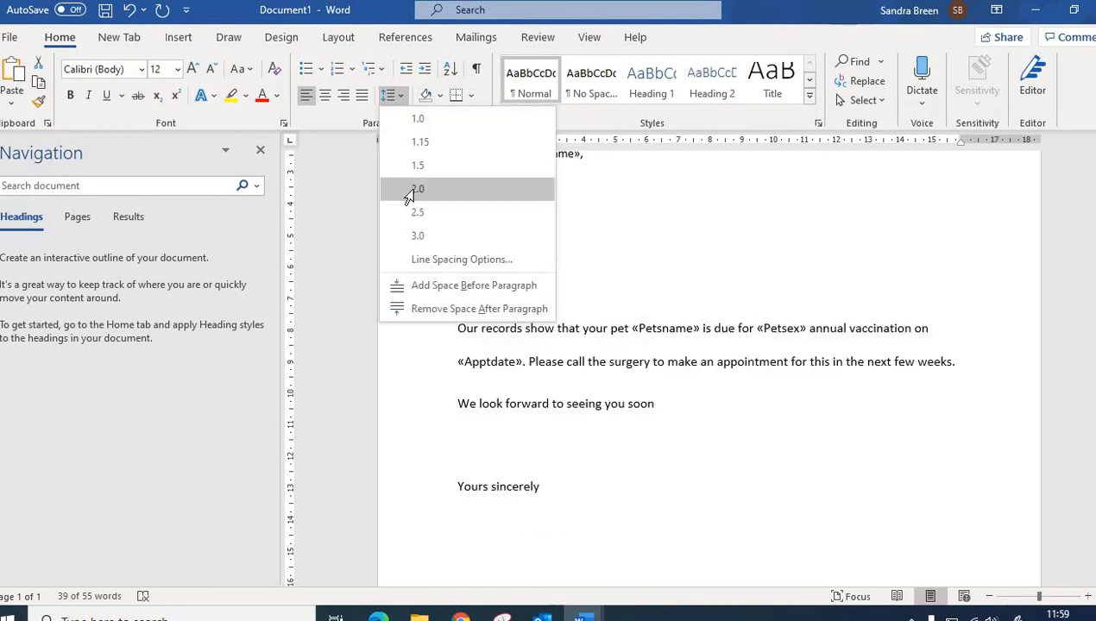
left_click(408, 192)
left_click(379, 215)
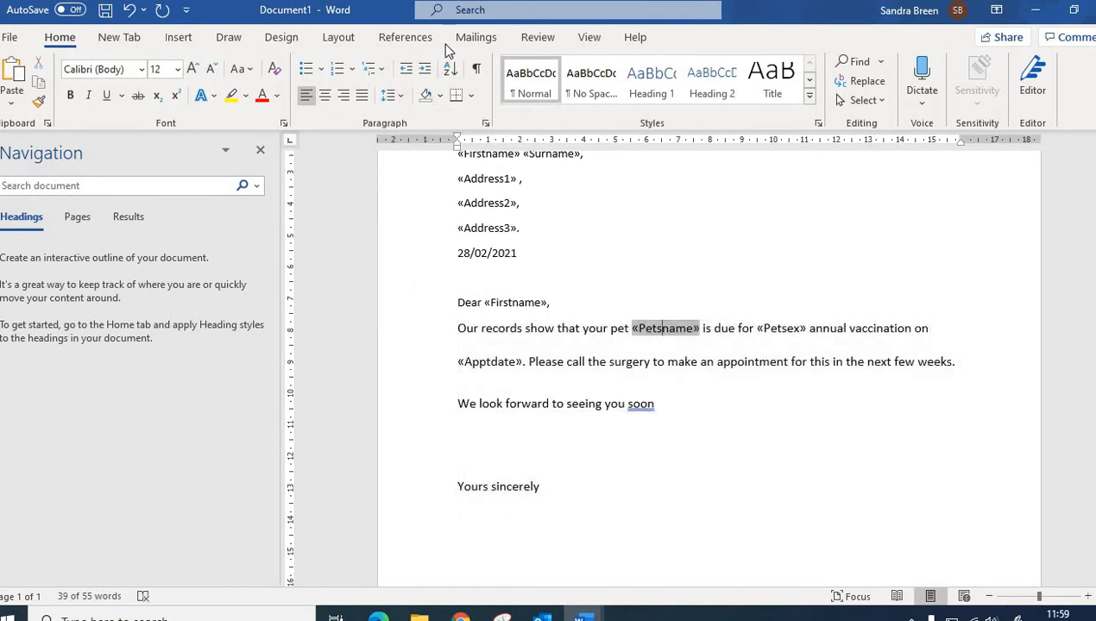
Step: Turn on highlighting of the merge fields in the letter
left_click(477, 38)
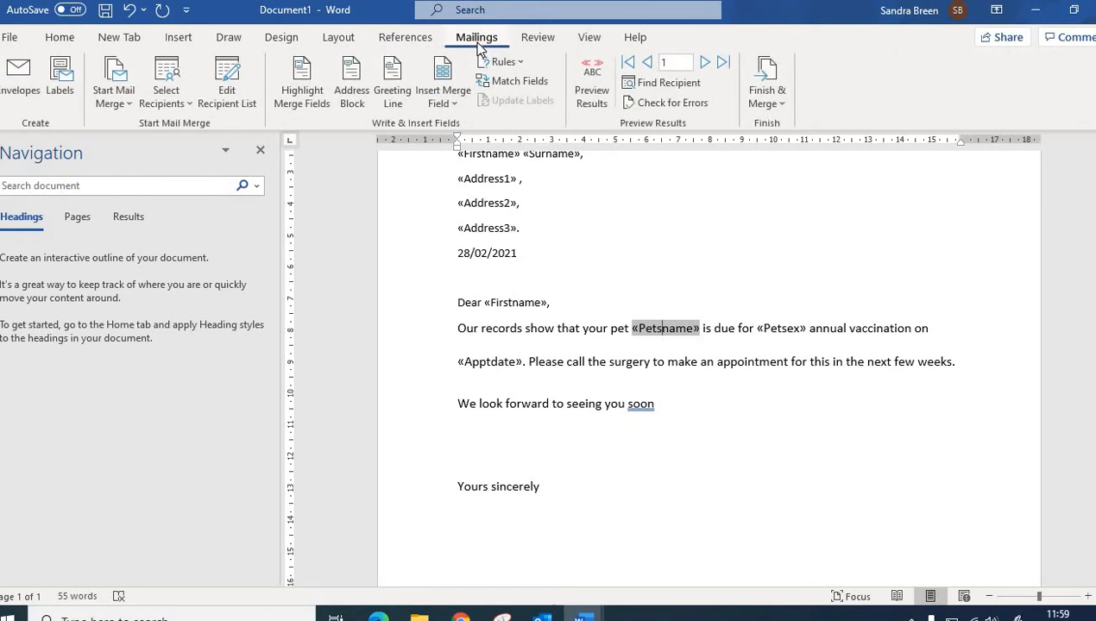
left_click(288, 82)
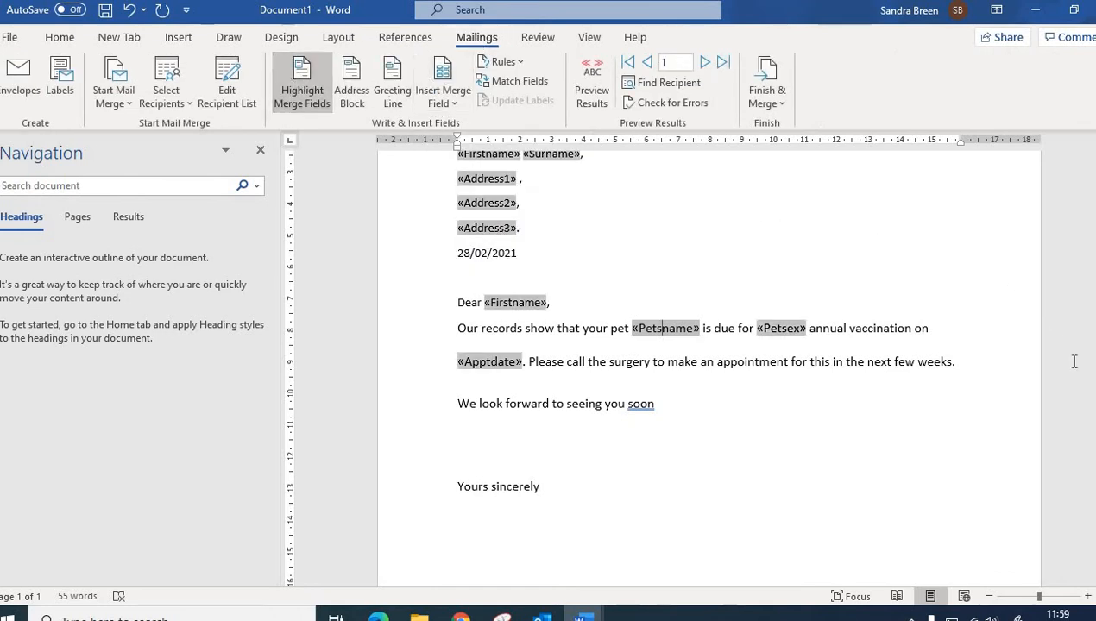
scroll(707, 363, "up", 3)
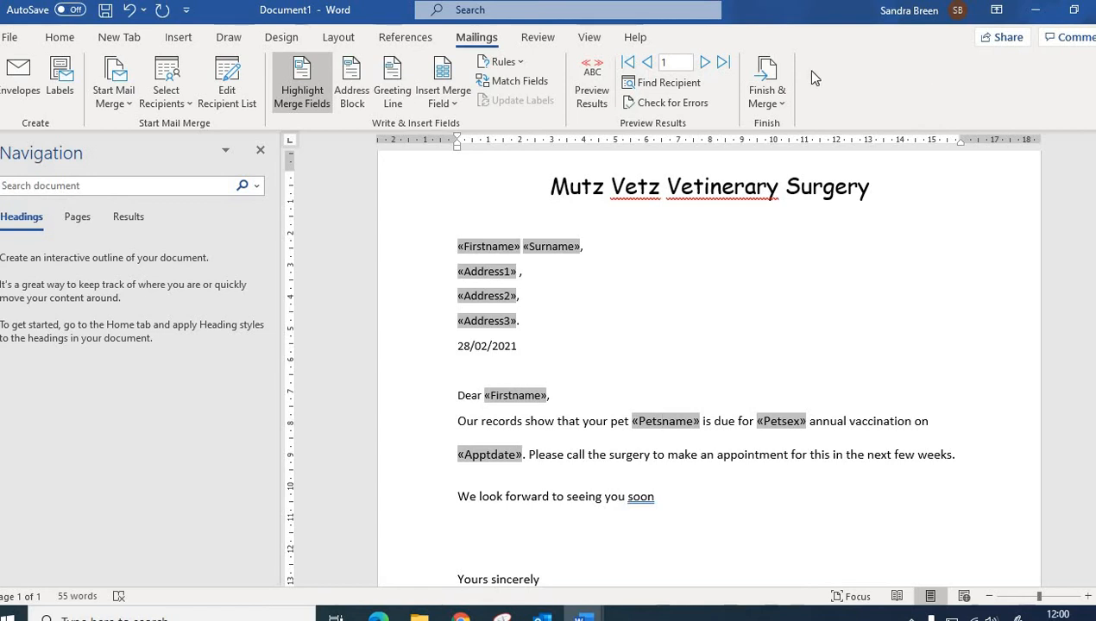
Step: Merge all records into a new document of individual letters
left_click(768, 87)
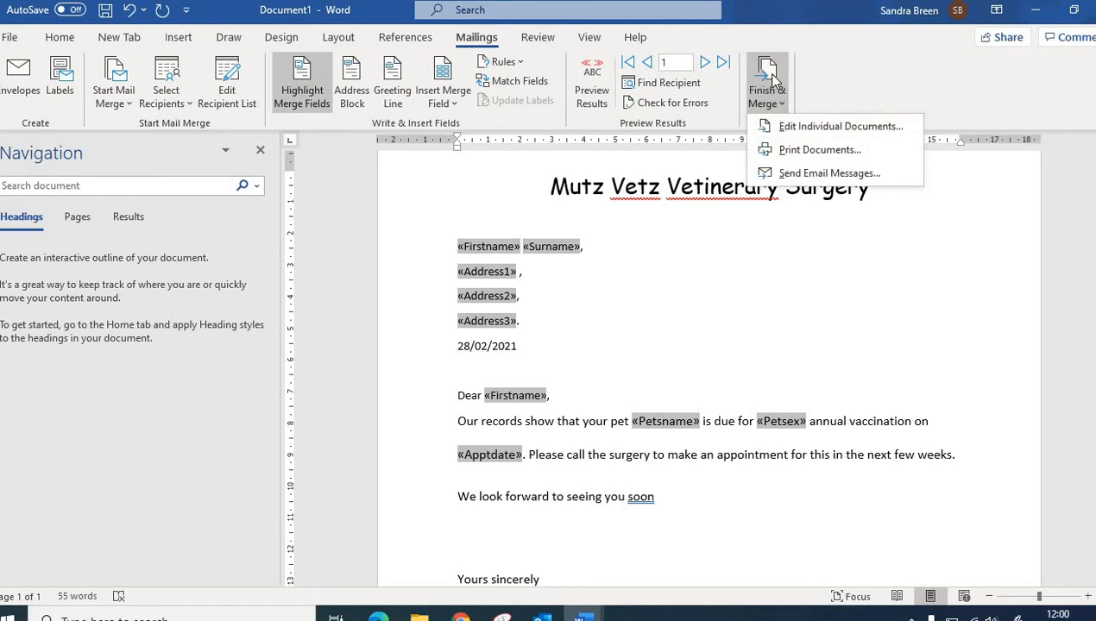
left_click(788, 129)
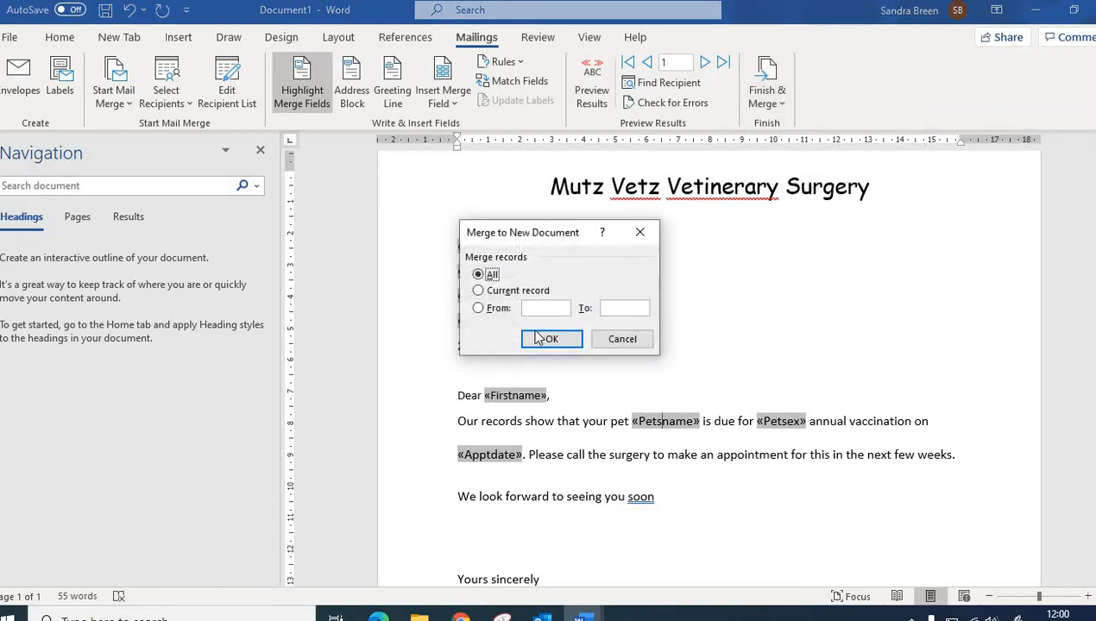
left_click(535, 340)
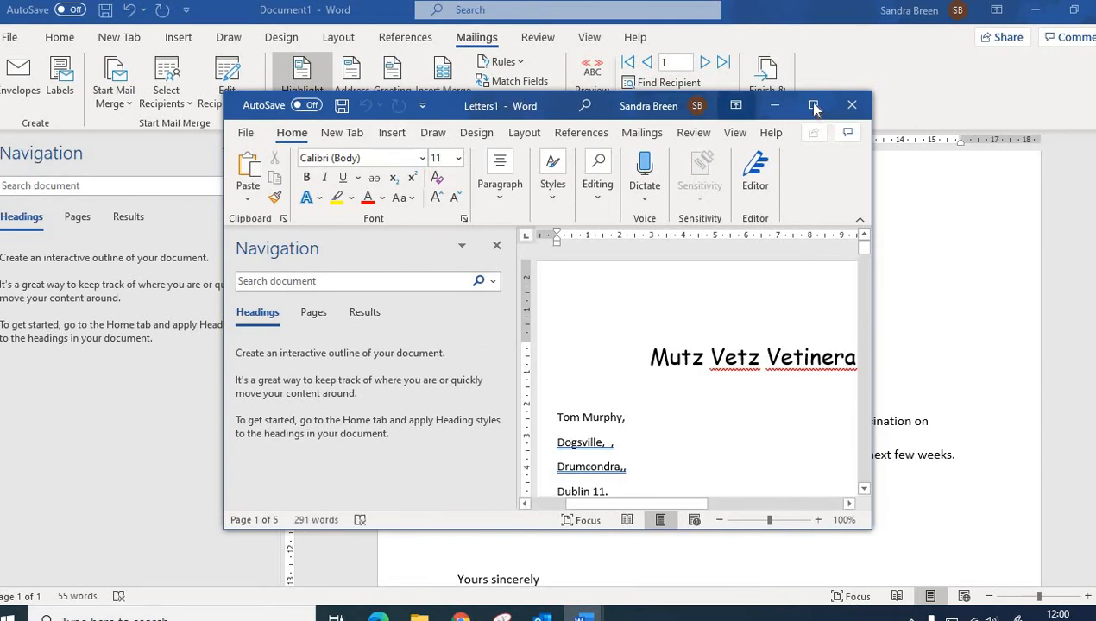
Step: Maximise and review the merged letters, then close them without saving
left_click(811, 105)
left_click(260, 151)
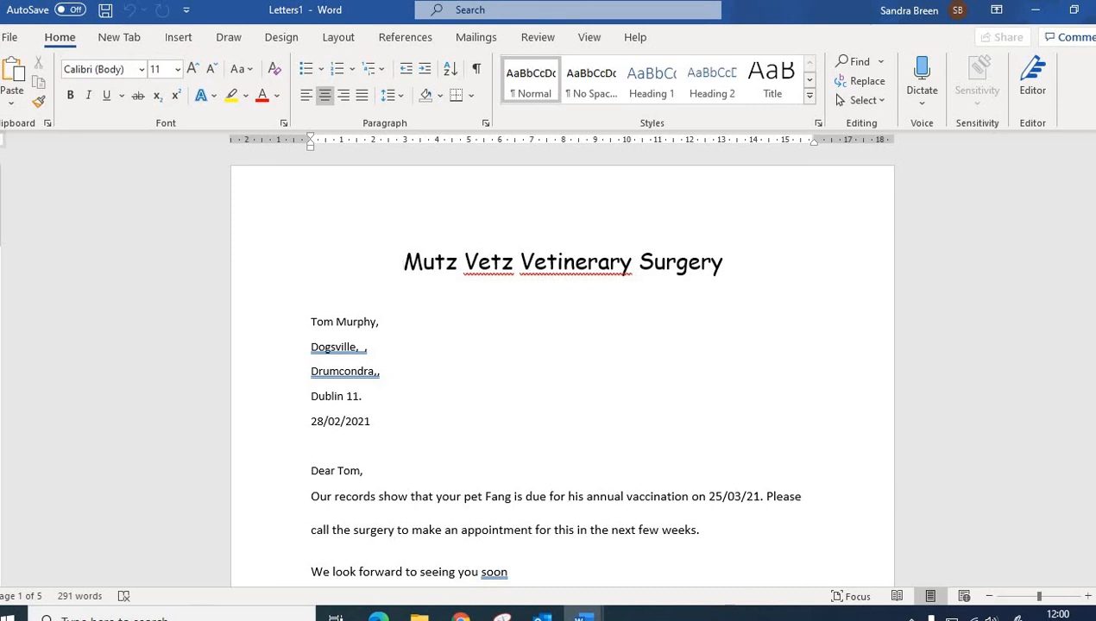
mouse_move(1095, 181)
left_mouse_down()
mouse_move(1094, 222)
mouse_move(1095, 176)
left_mouse_up()
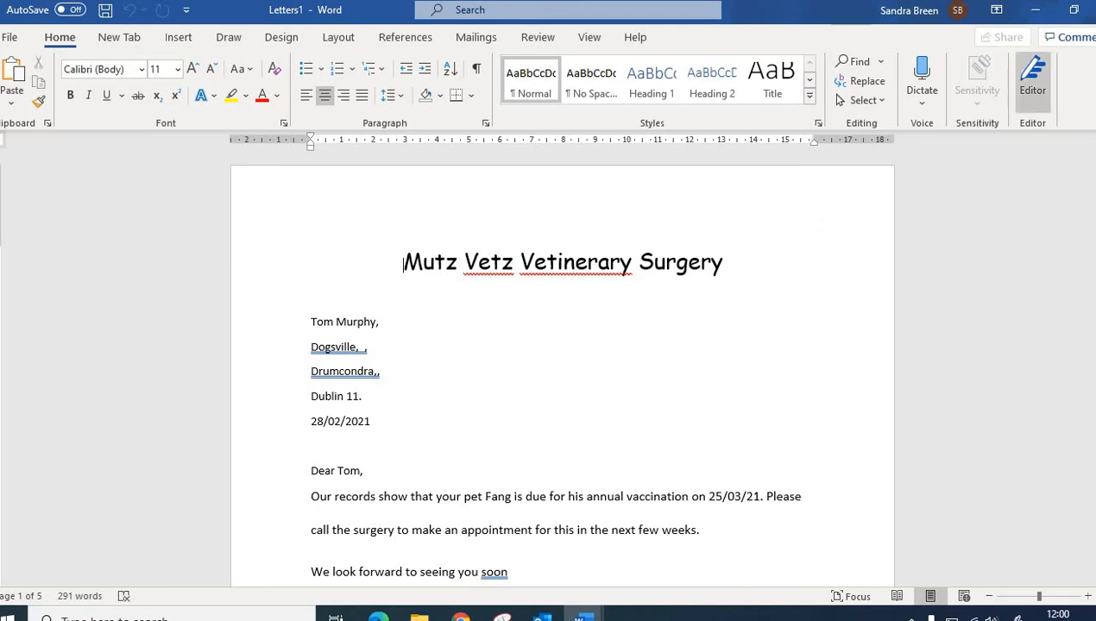
left_click(1094, 9)
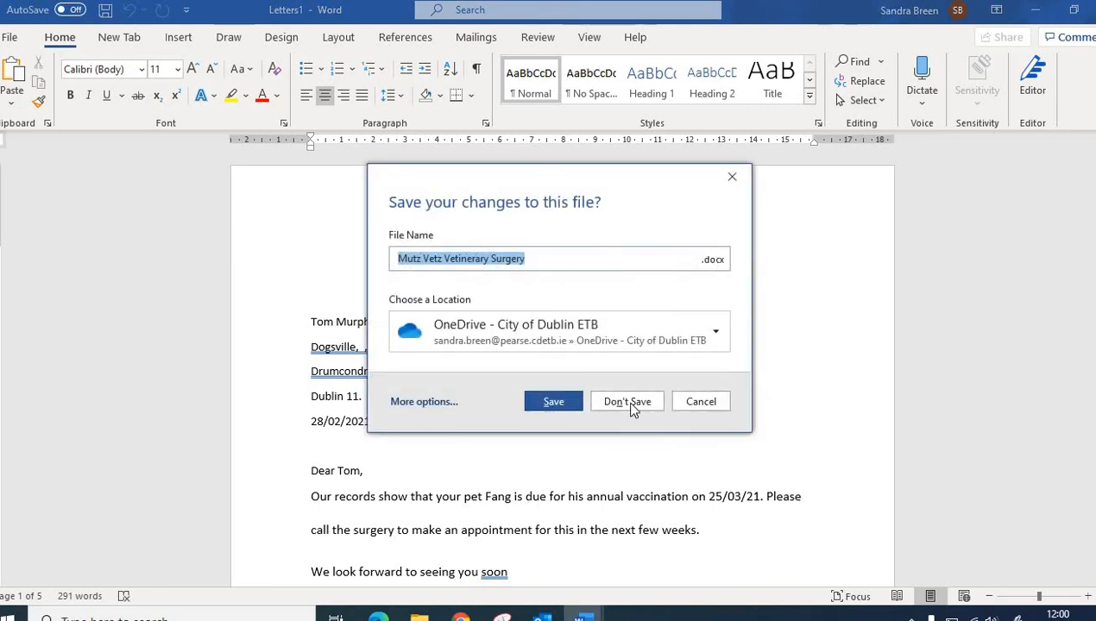
left_click(627, 402)
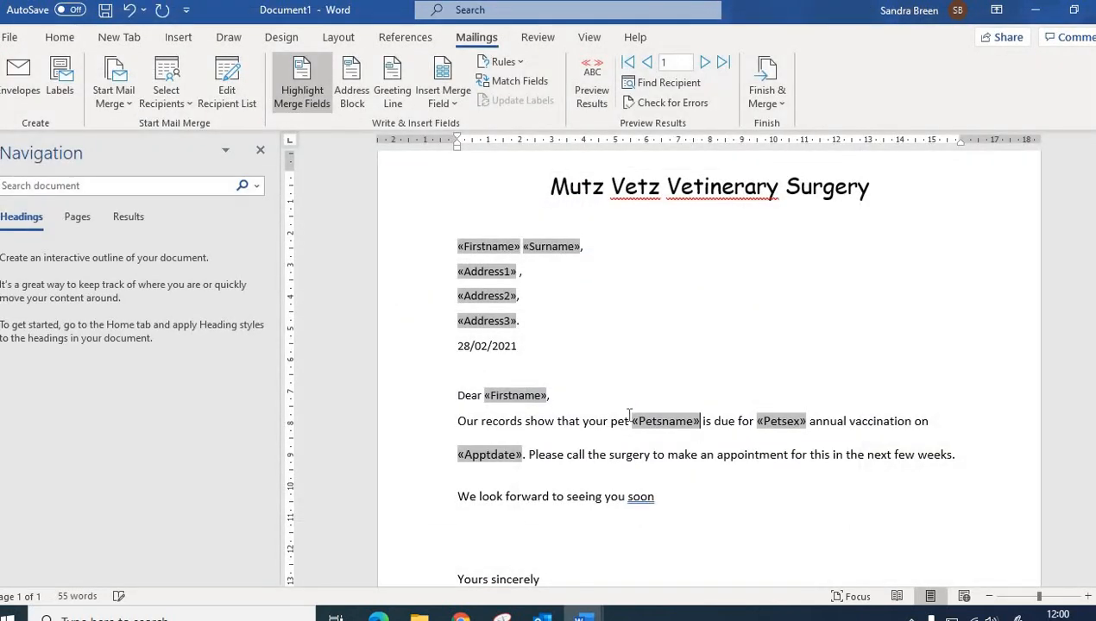
Step: Remove the commas after Address1 and Address2 and the full stop after Address3
key("BackSpace")
left_click(523, 296)
key("BackSpace")
left_click(520, 321)
key("BackSpace")
Step: Merge all records again into a new document of individual letters and maximise it
left_click(764, 79)
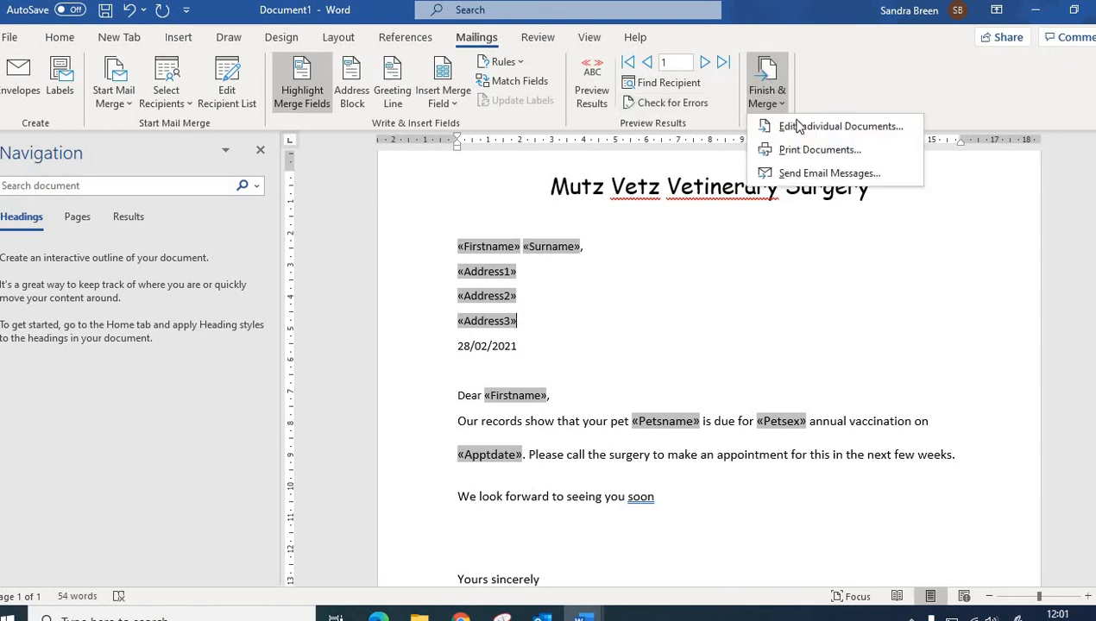
left_click(798, 126)
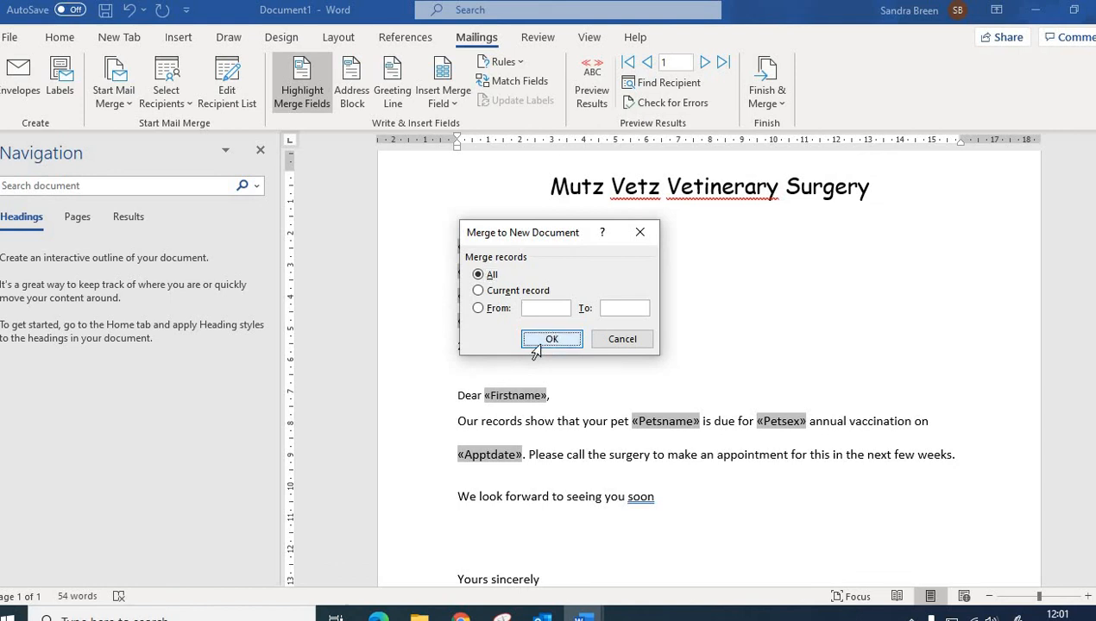
left_click(486, 338)
left_click(813, 104)
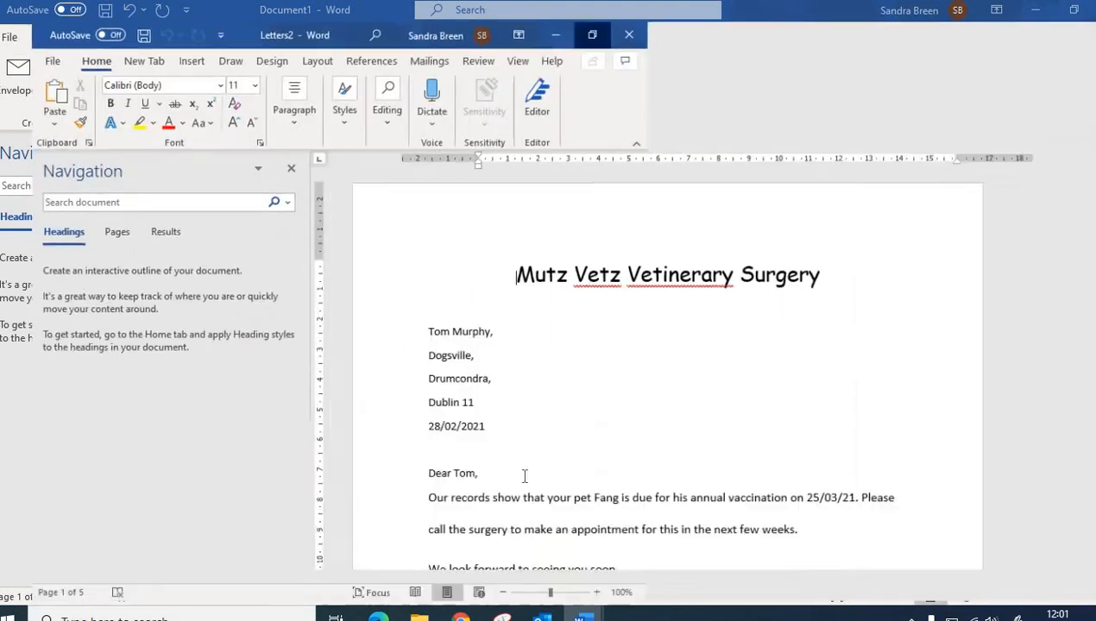